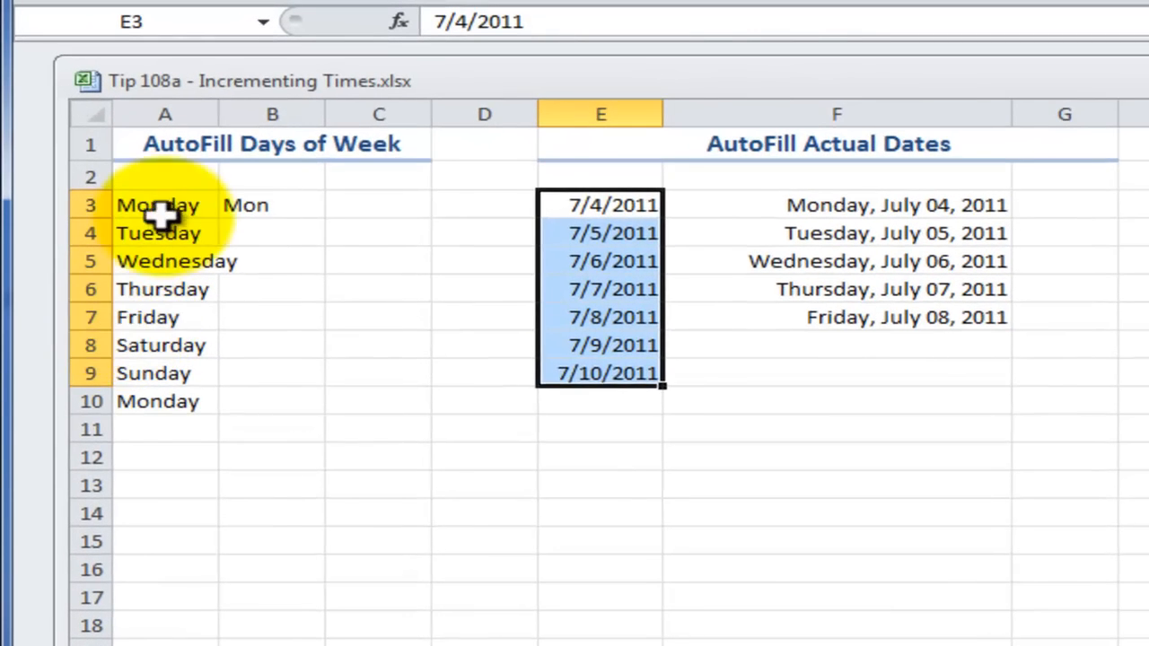
Step: AutoFill the full and abbreviated weekday names from A3:B3 down to row 12
left_click(153, 189)
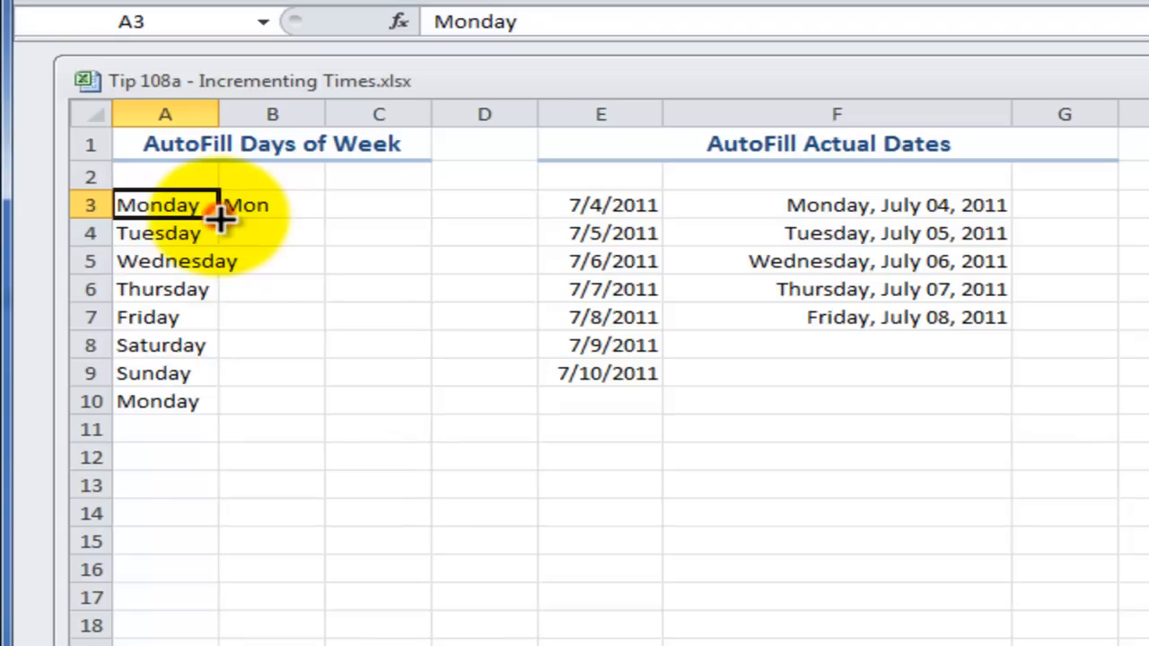
left_click_drag(197, 208, 295, 475)
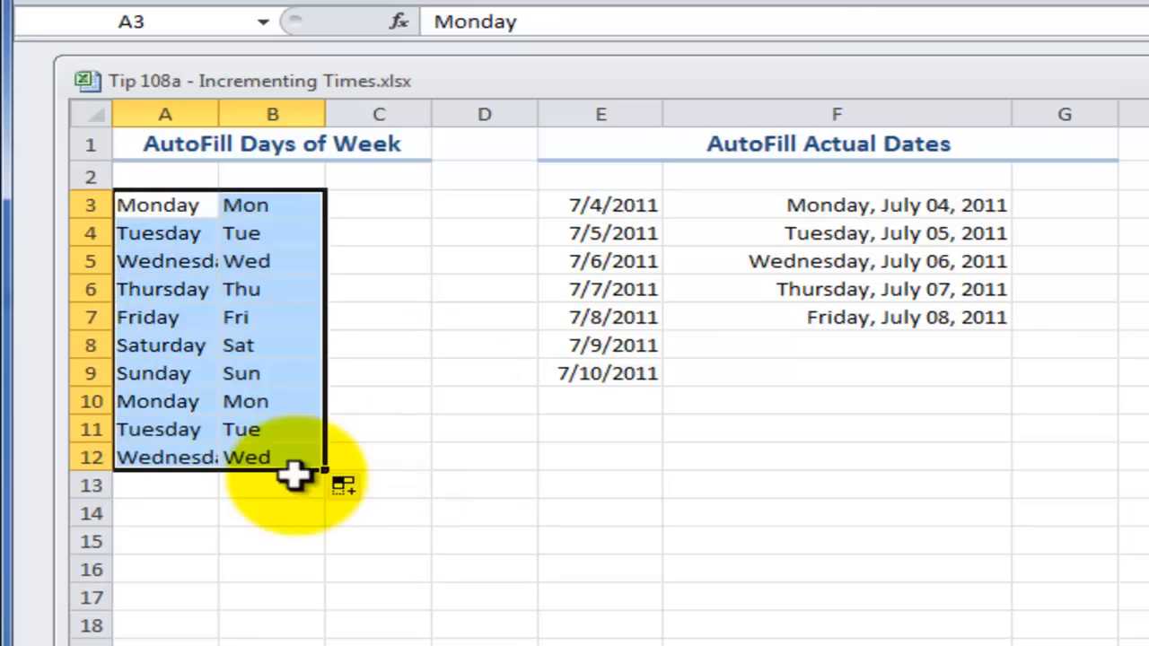
left_click(604, 209)
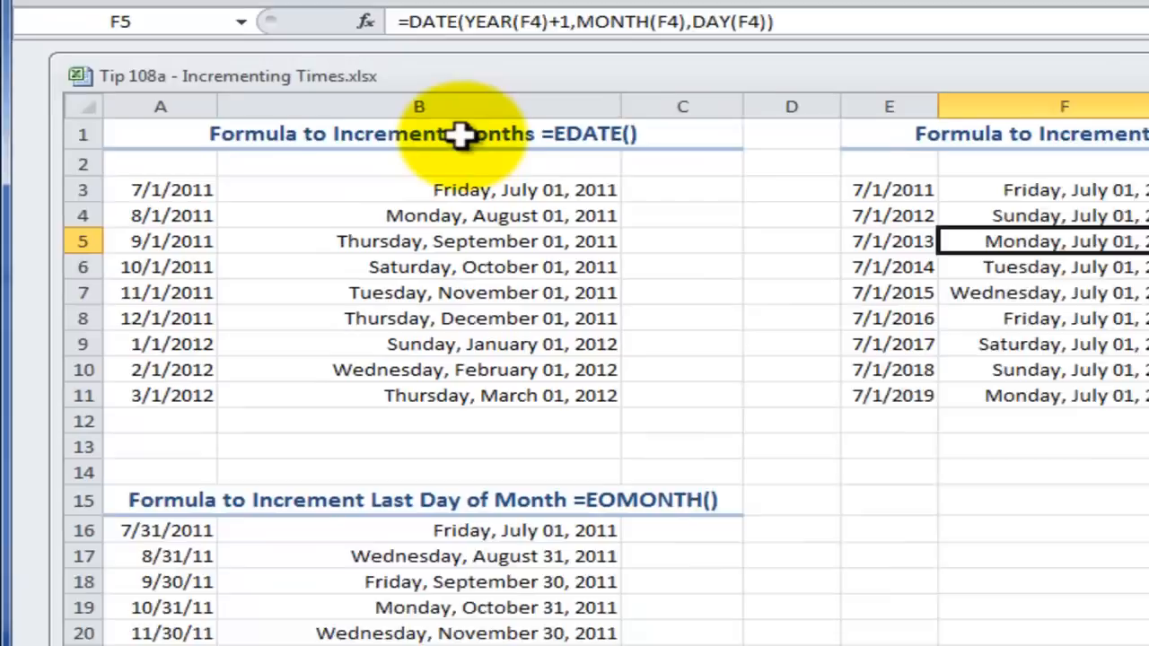
Step: Review the EDATE month-increment examples, and inspect the underlying time entries in A3, B3 and C3 under AutoFill Times
left_click(453, 143)
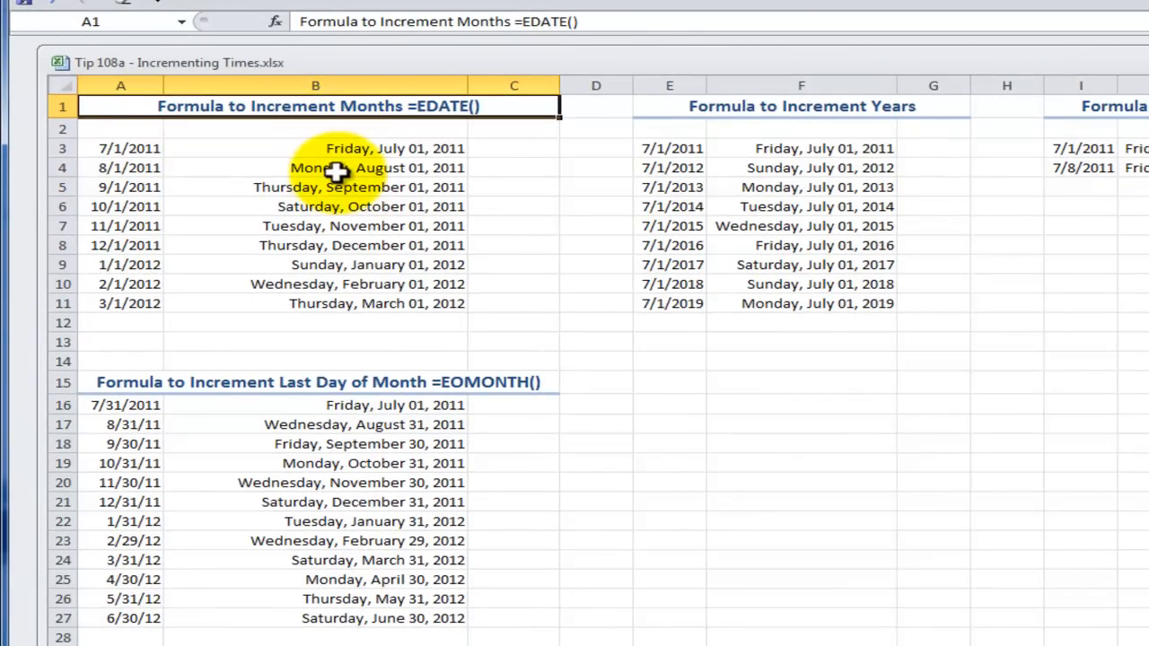
left_click(335, 171)
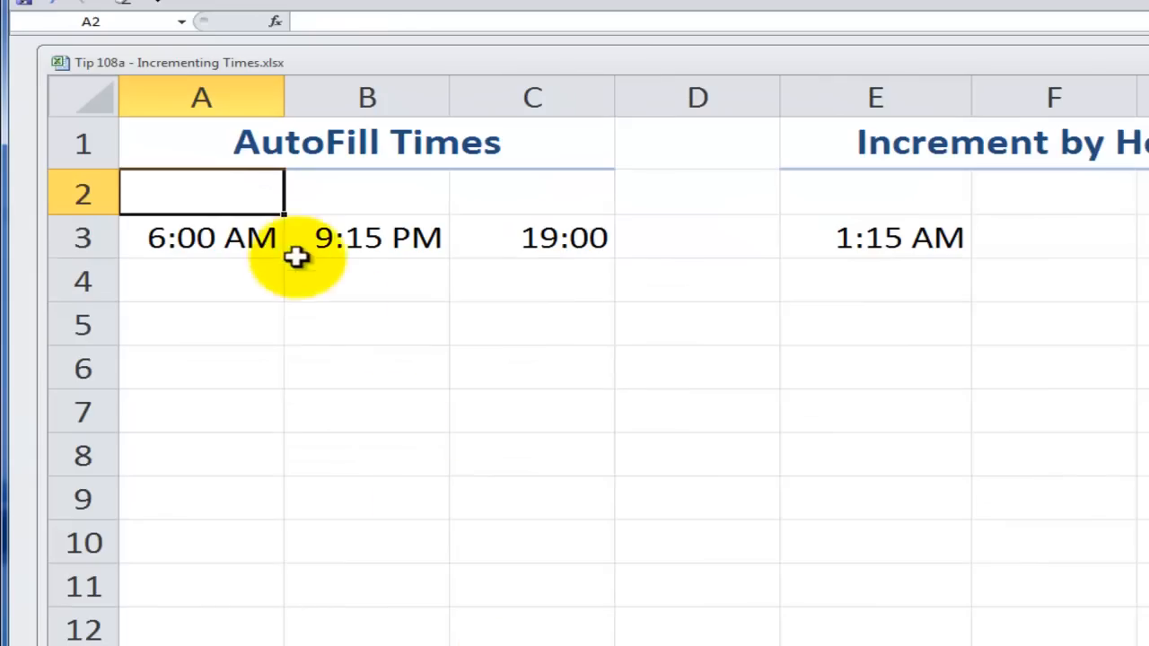
left_click(247, 237)
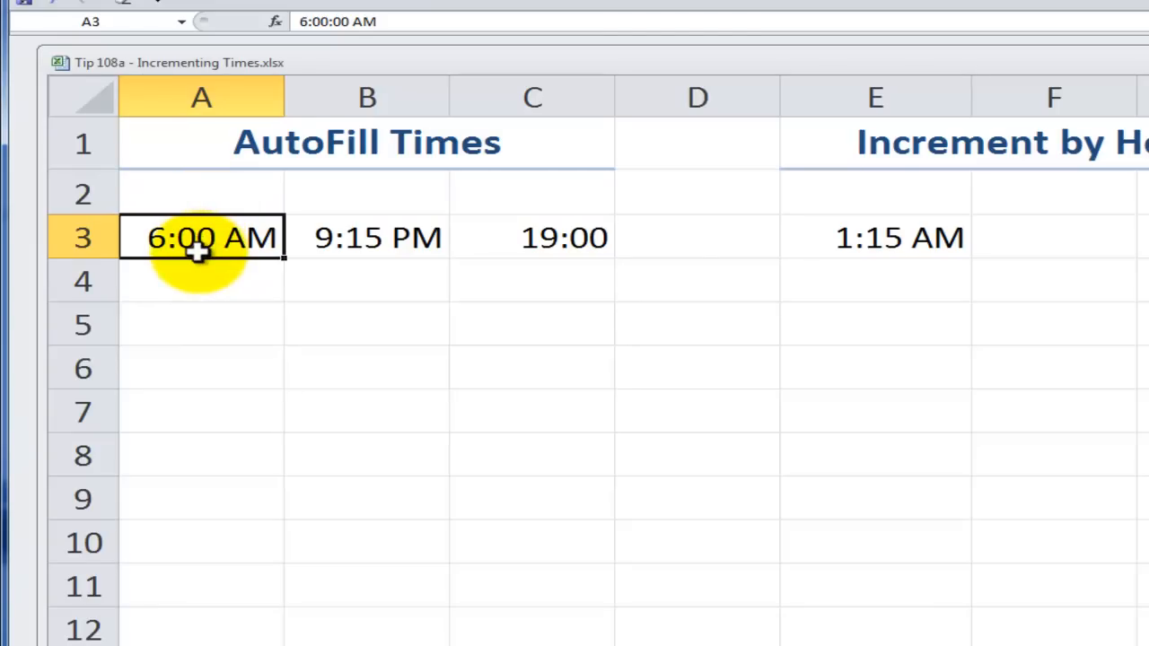
left_click(334, 237)
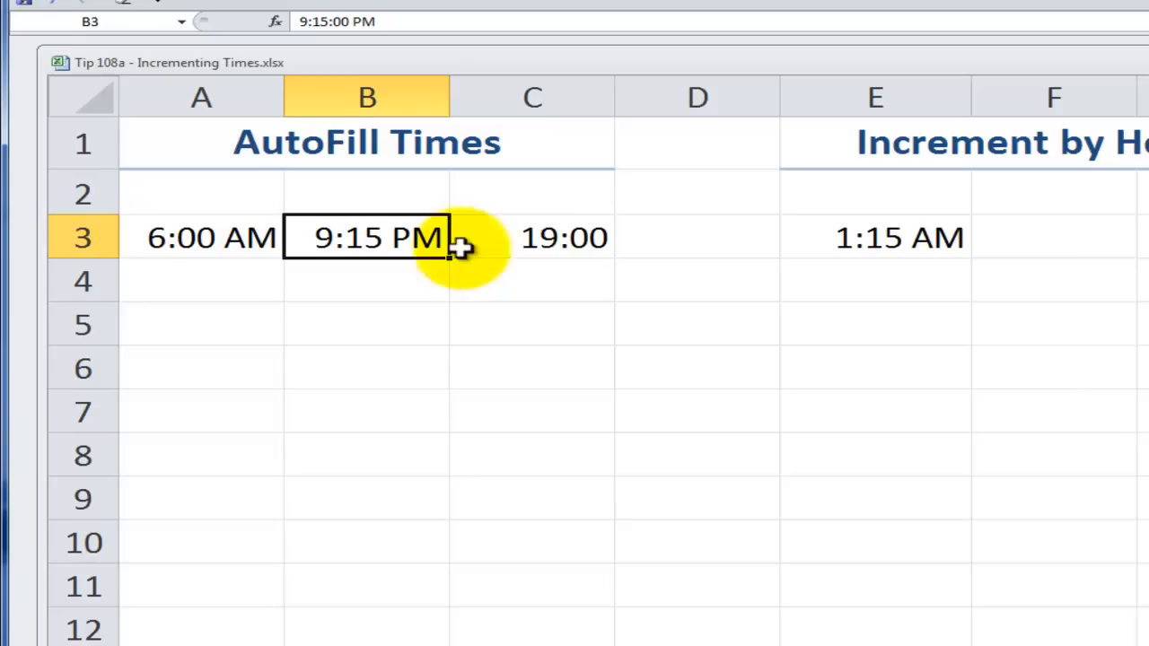
left_click(530, 237)
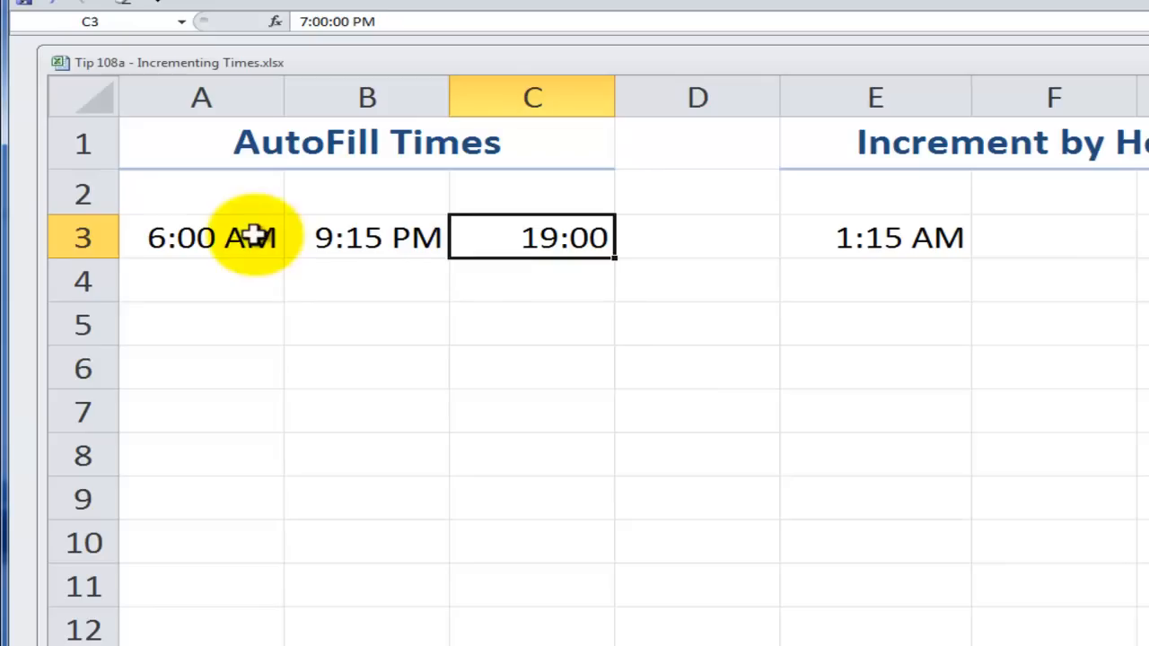
Step: AutoFill the 6:00 AM time from A3 down to A9, trying Copy Cells before restoring Fill Series
left_click(224, 239)
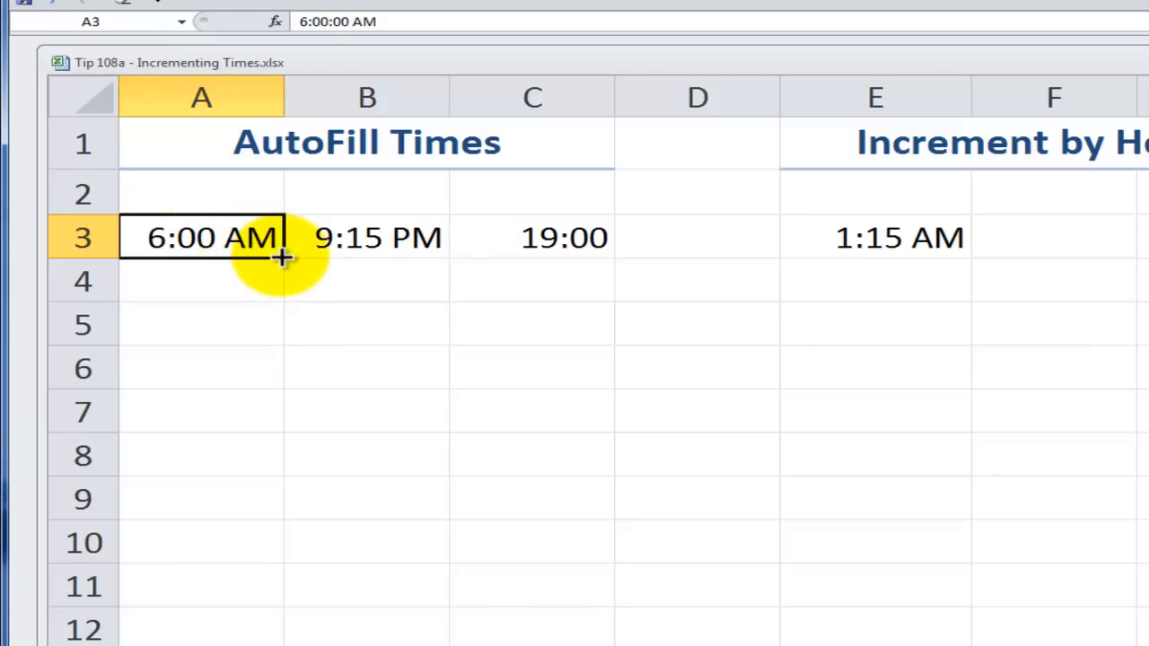
left_click_drag(278, 253, 229, 508)
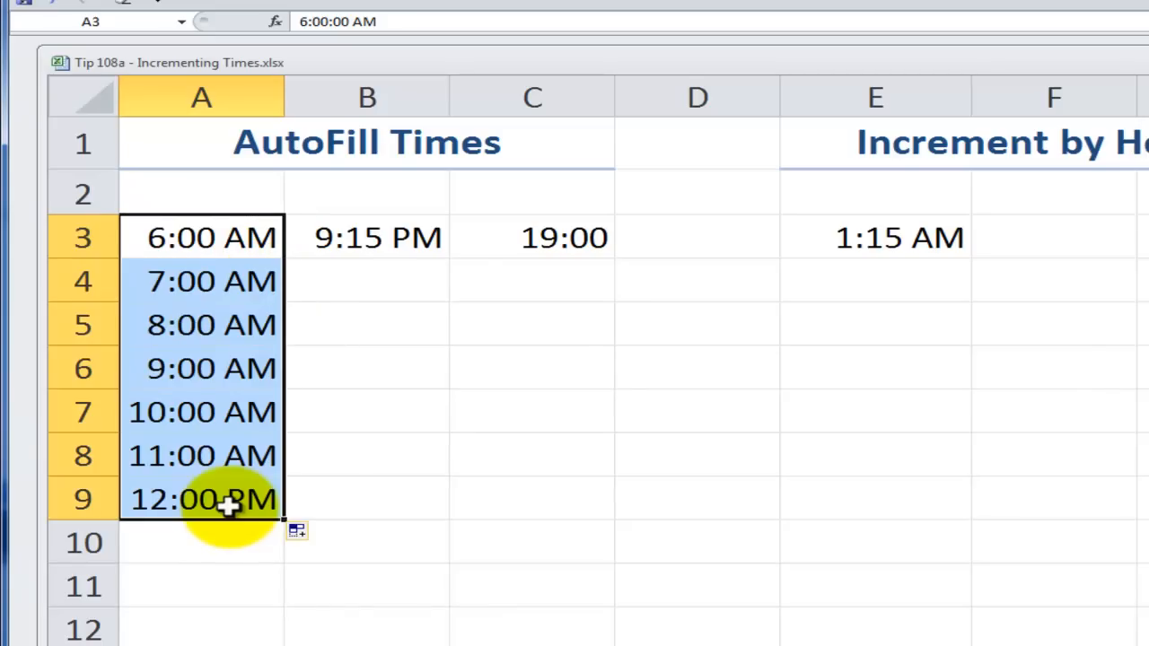
left_click(319, 532)
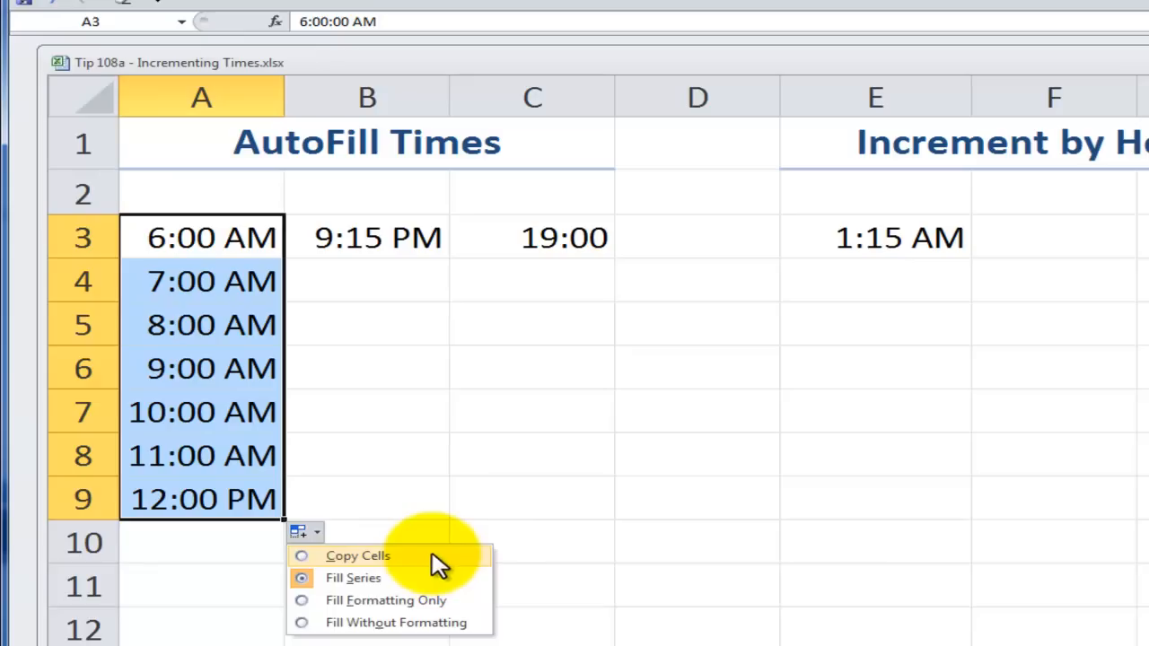
left_click(303, 559)
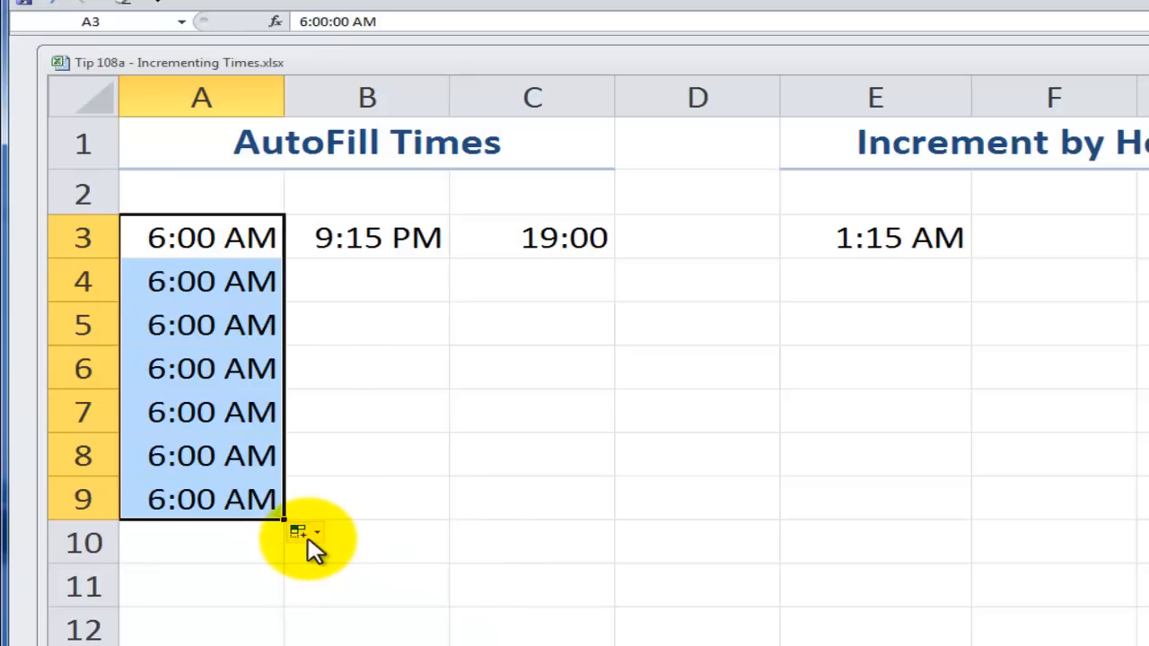
left_click(316, 537)
left_click(302, 579)
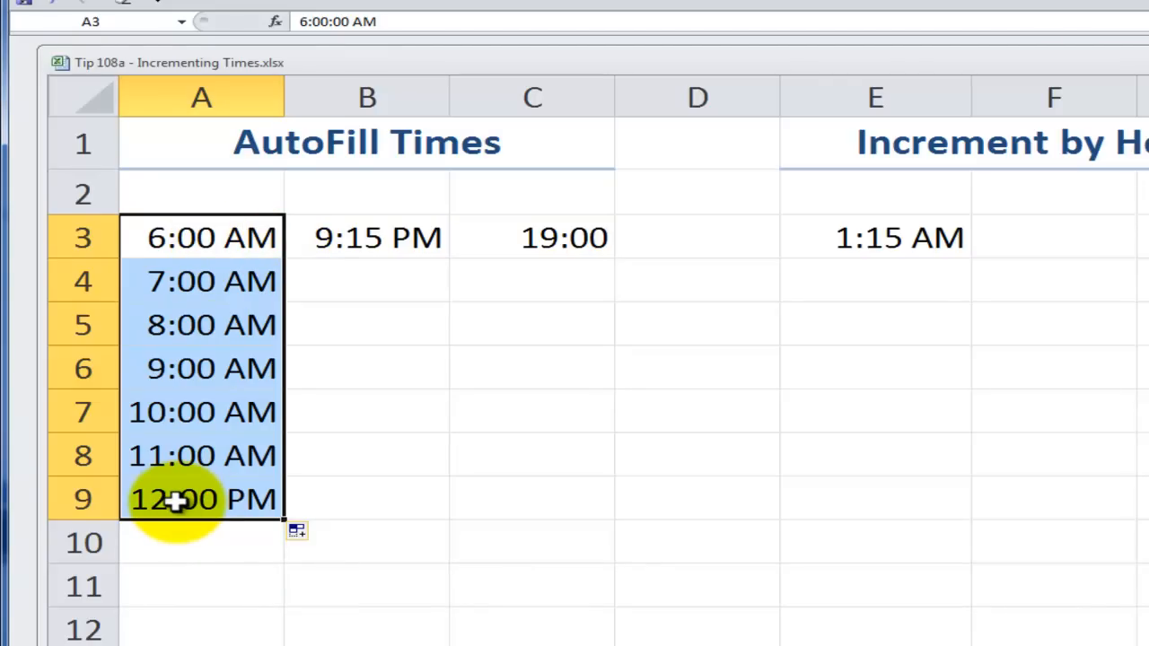
Step: Alternate between the formula view and the normal view to compare the times in A3:A9 with their underlying decimal values
key("ctrl+grave")
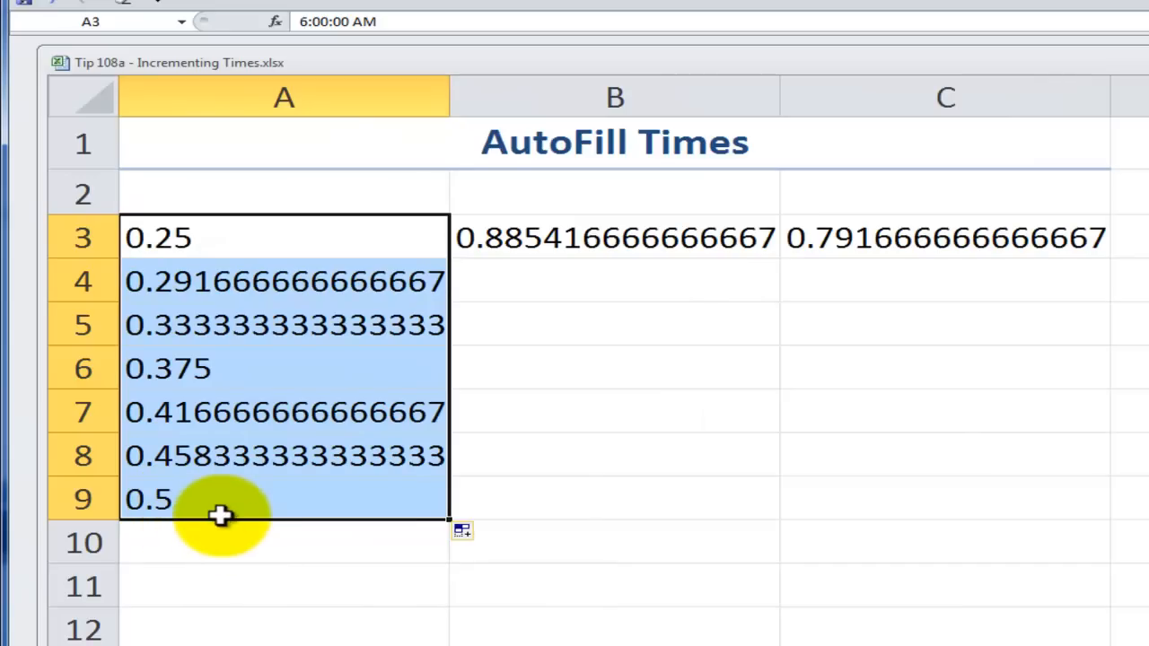
key("ctrl+grave")
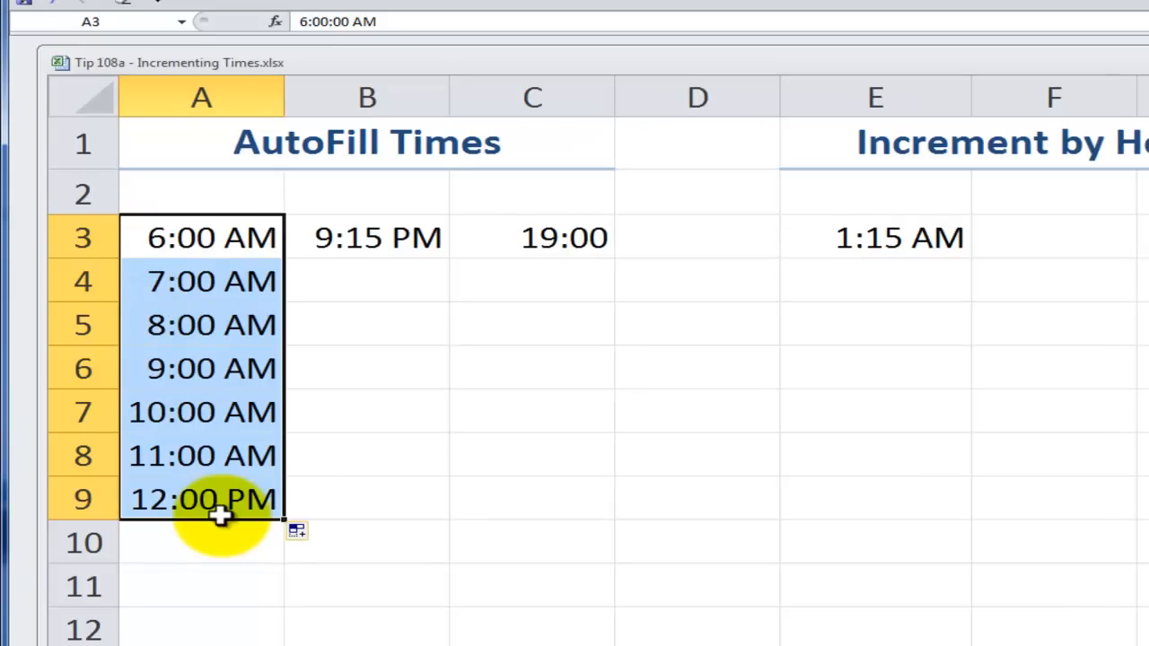
key("ctrl+grave")
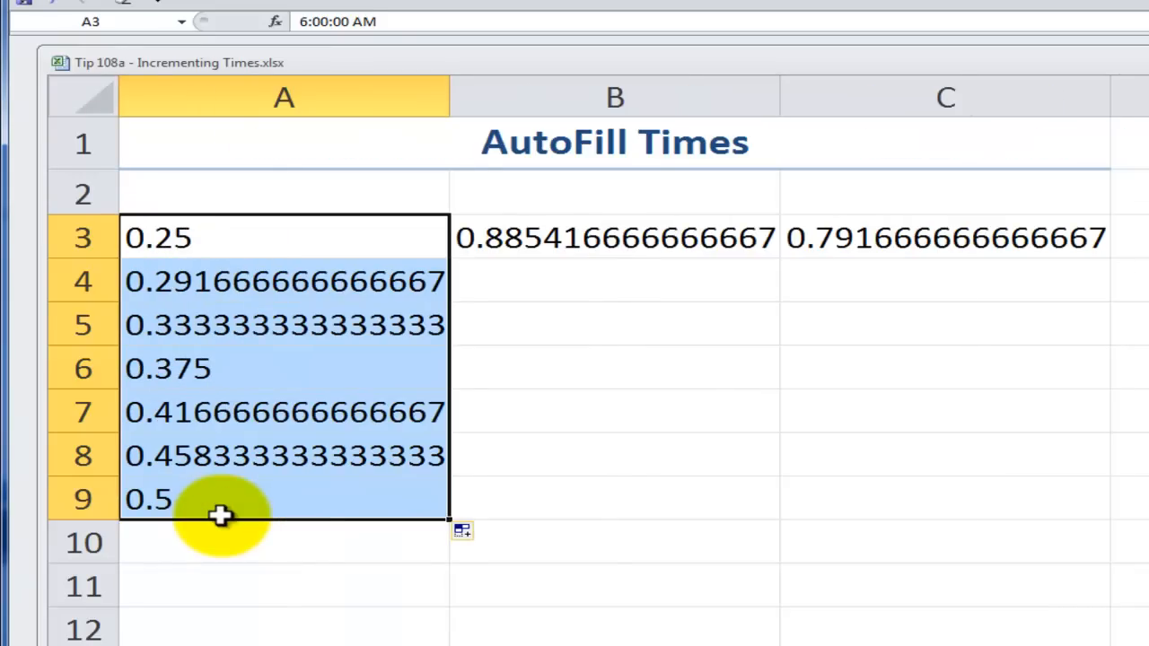
left_click(197, 500)
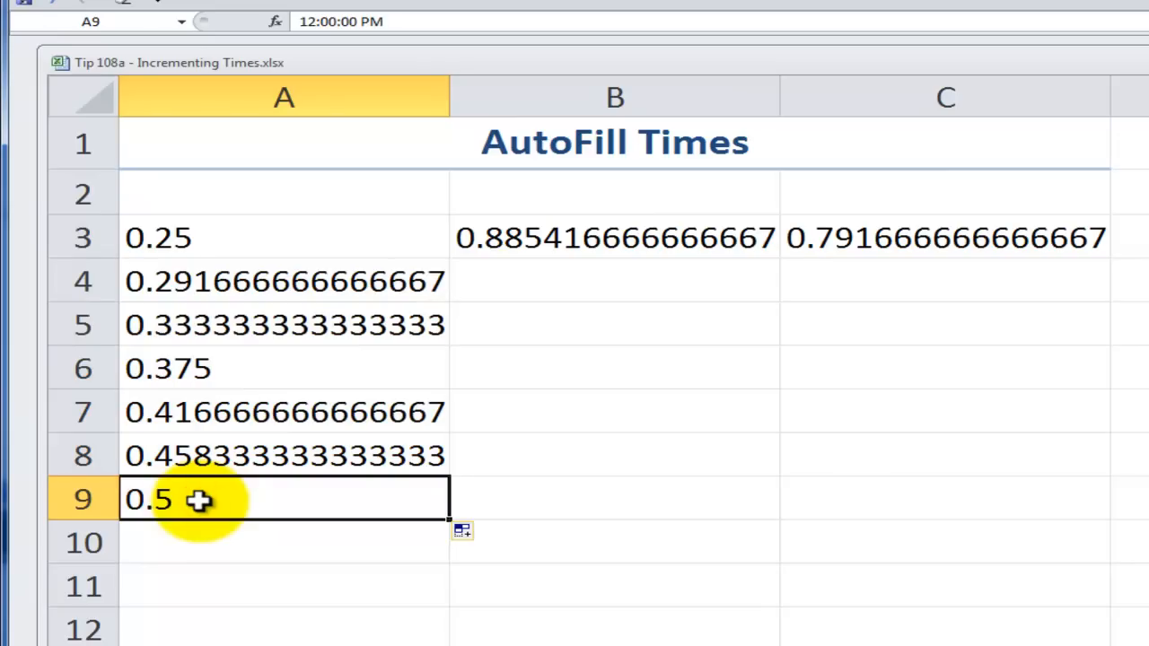
key("ctrl+grave")
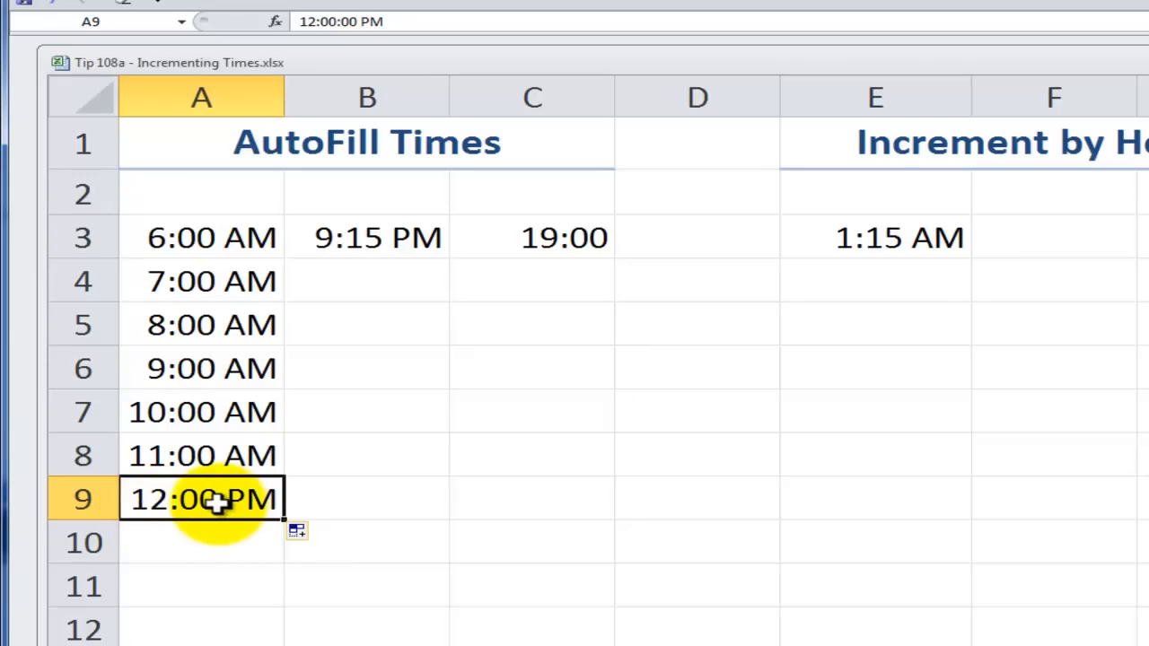
key("ctrl+grave")
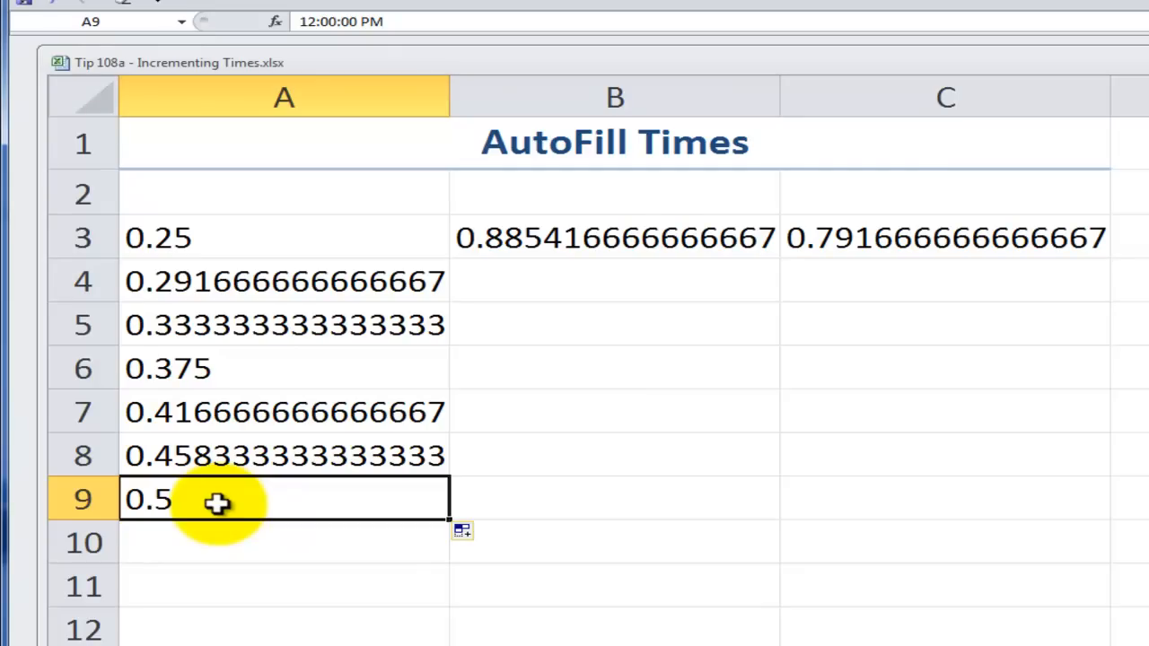
key("ctrl+grave")
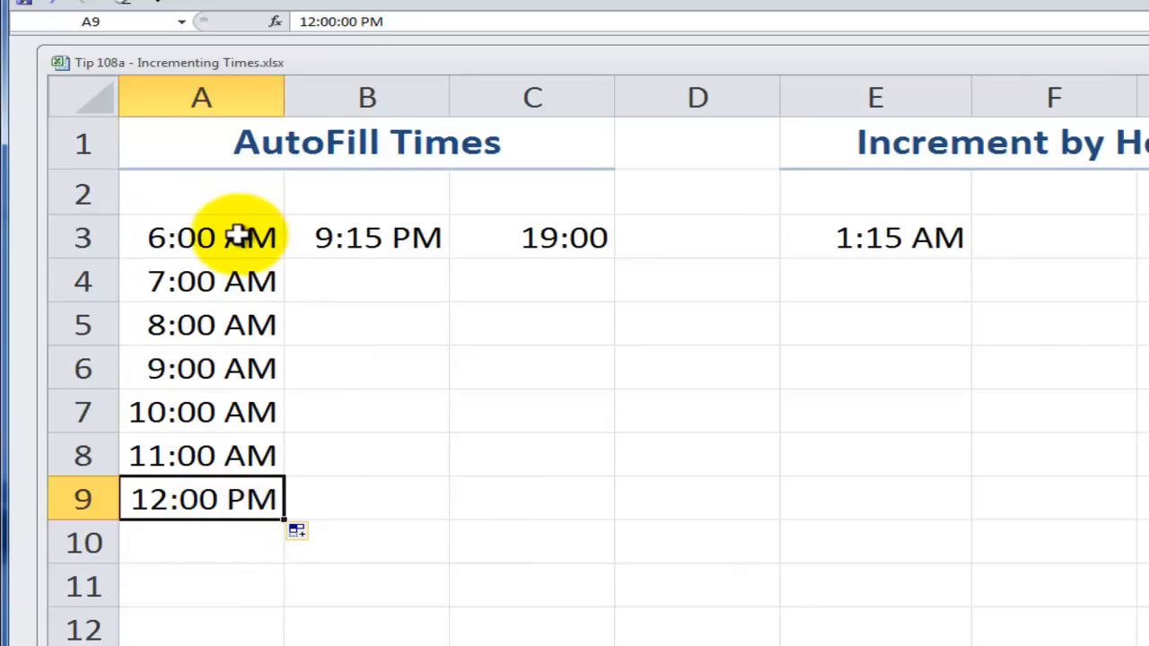
key("ctrl+grave")
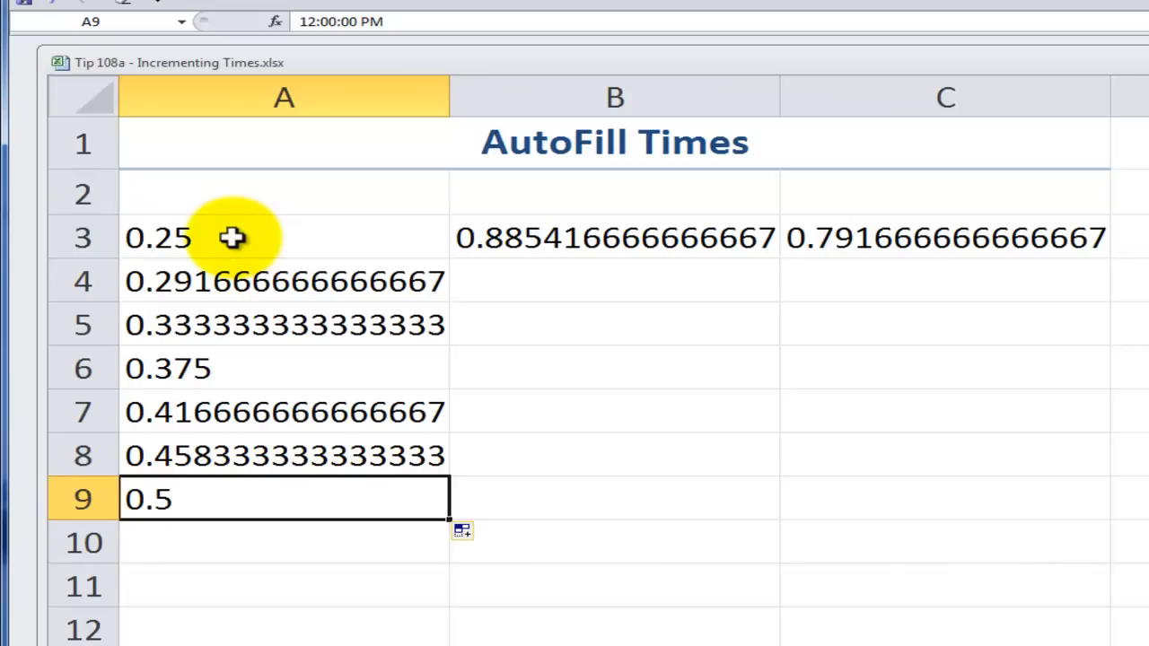
key("ctrl+grave")
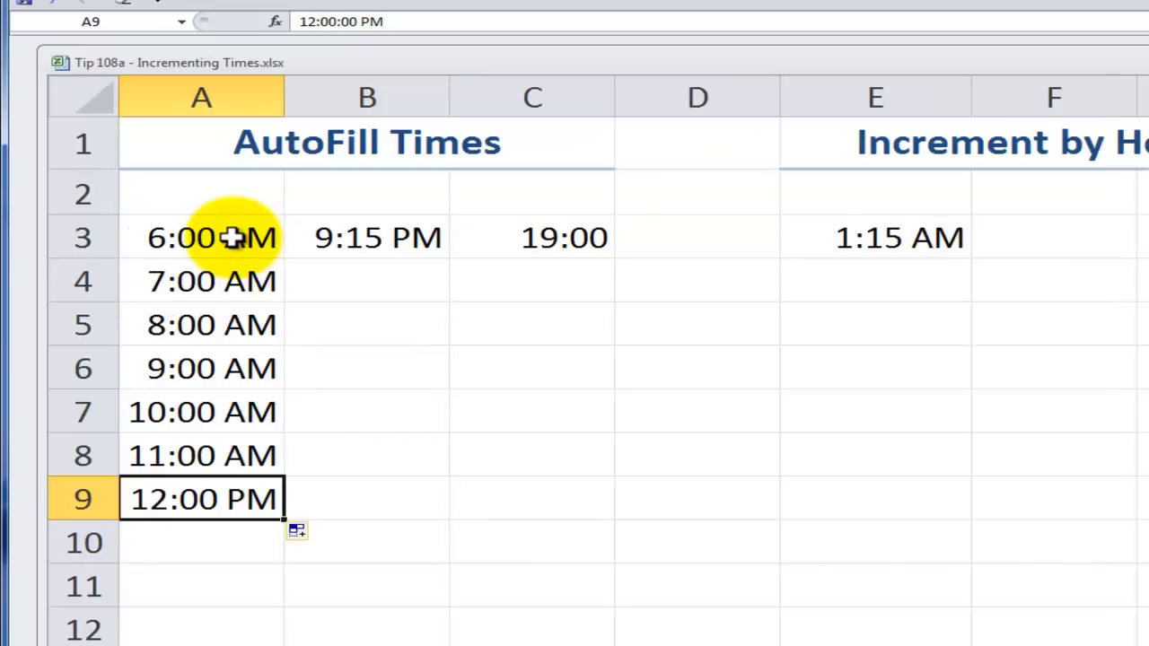
Step: Clear the filled times from A4:A9 and enter 6:15AM in A4 without a space before AM
left_click_drag(223, 267, 213, 508)
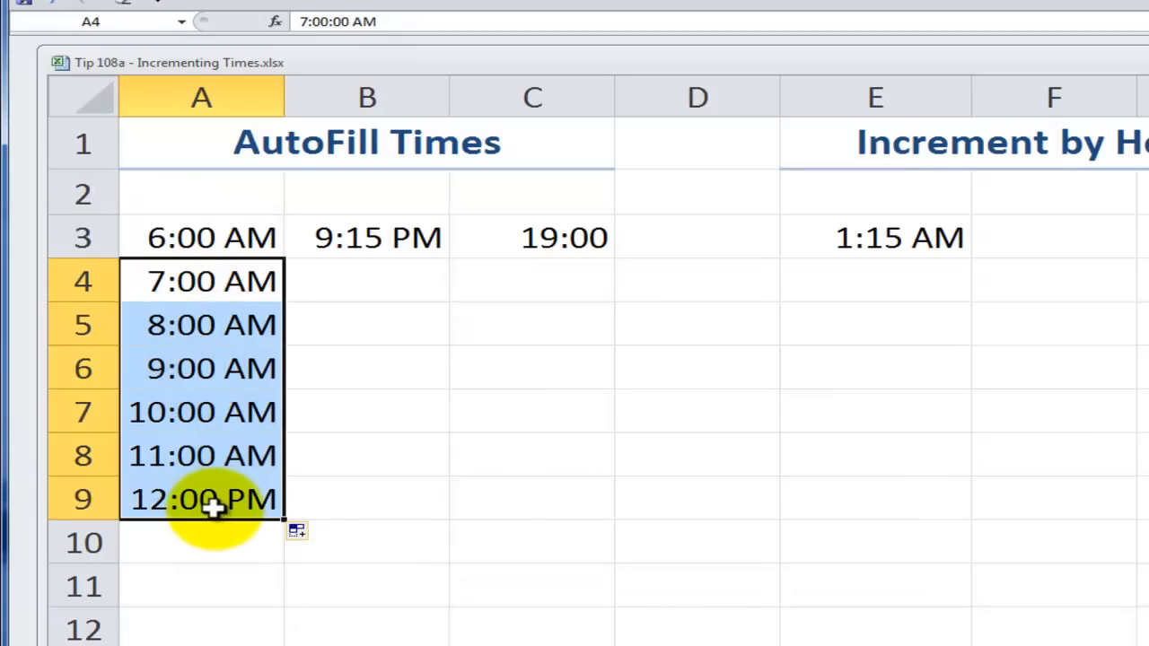
key("Delete")
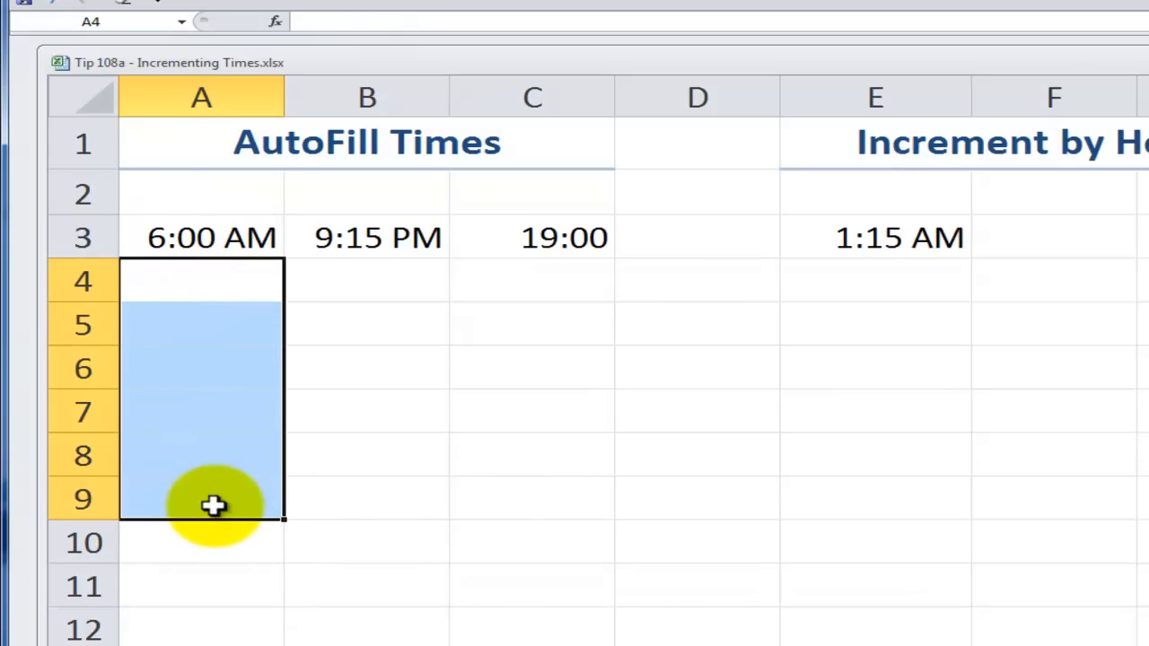
key("Up")
key("Down")
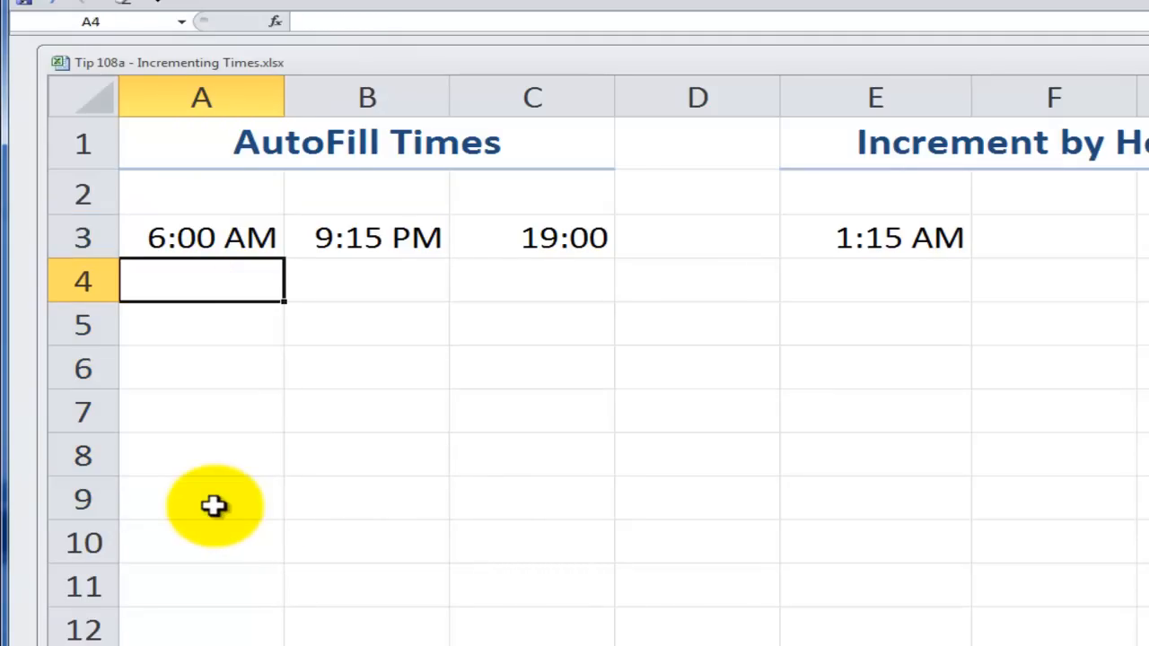
type("6")
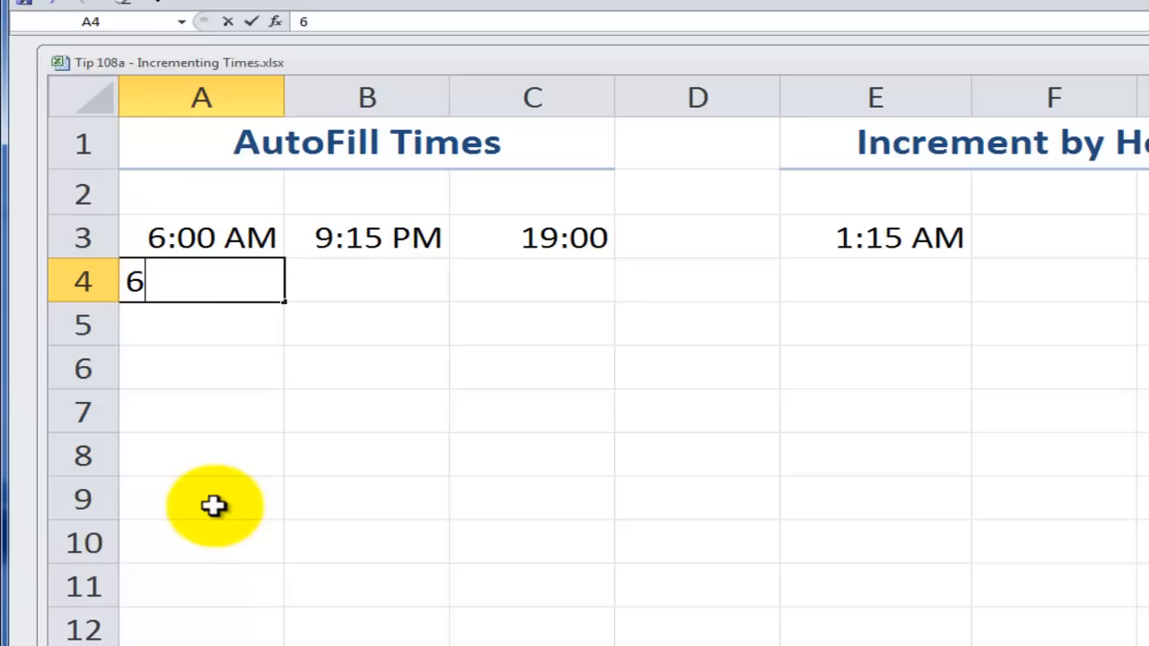
type(":15")
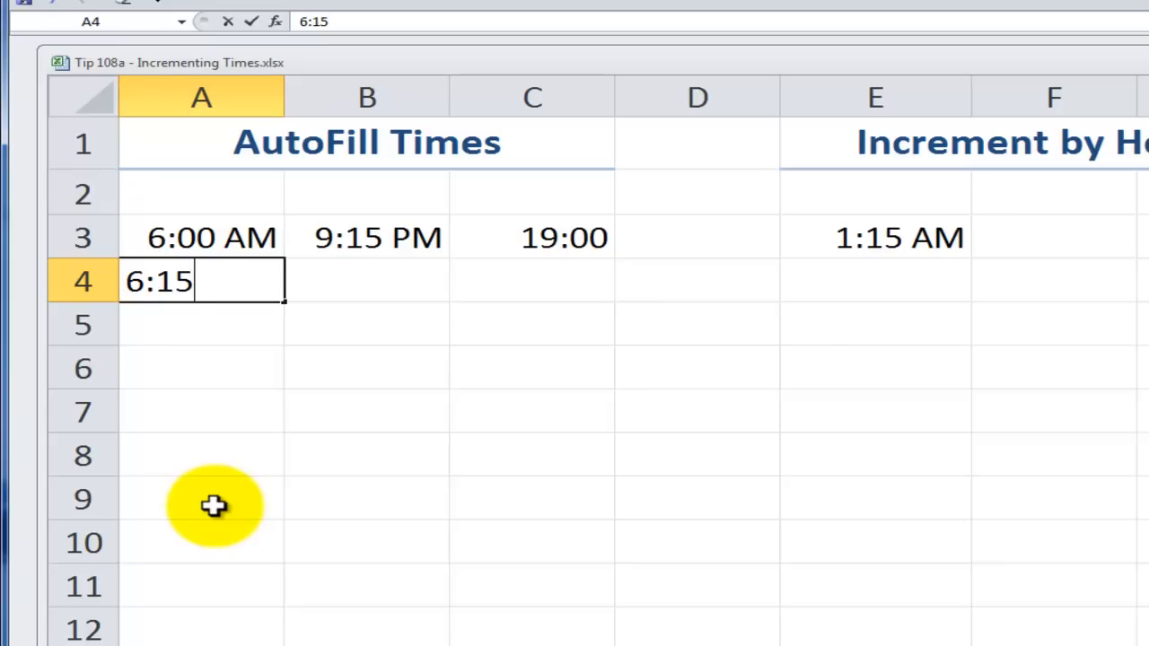
type("AM")
key("ctrl+Return")
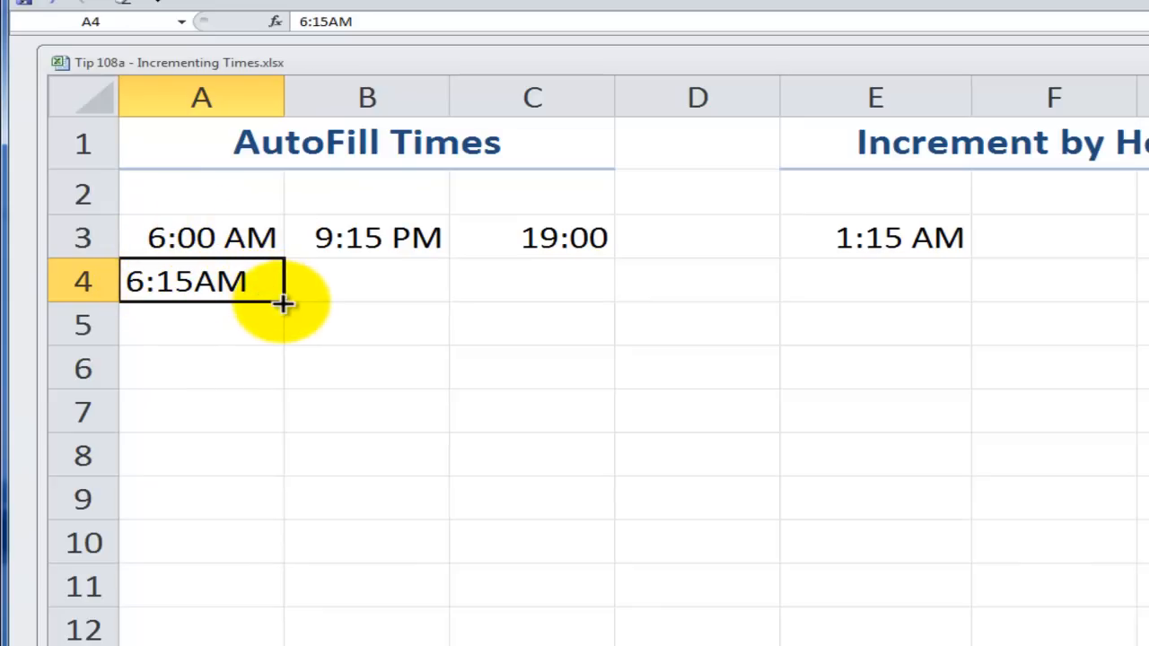
Step: Try to AutoFill 6:15AM from A4 down to A9, check the available fill options, and undo the fill
left_click_drag(282, 303, 259, 507)
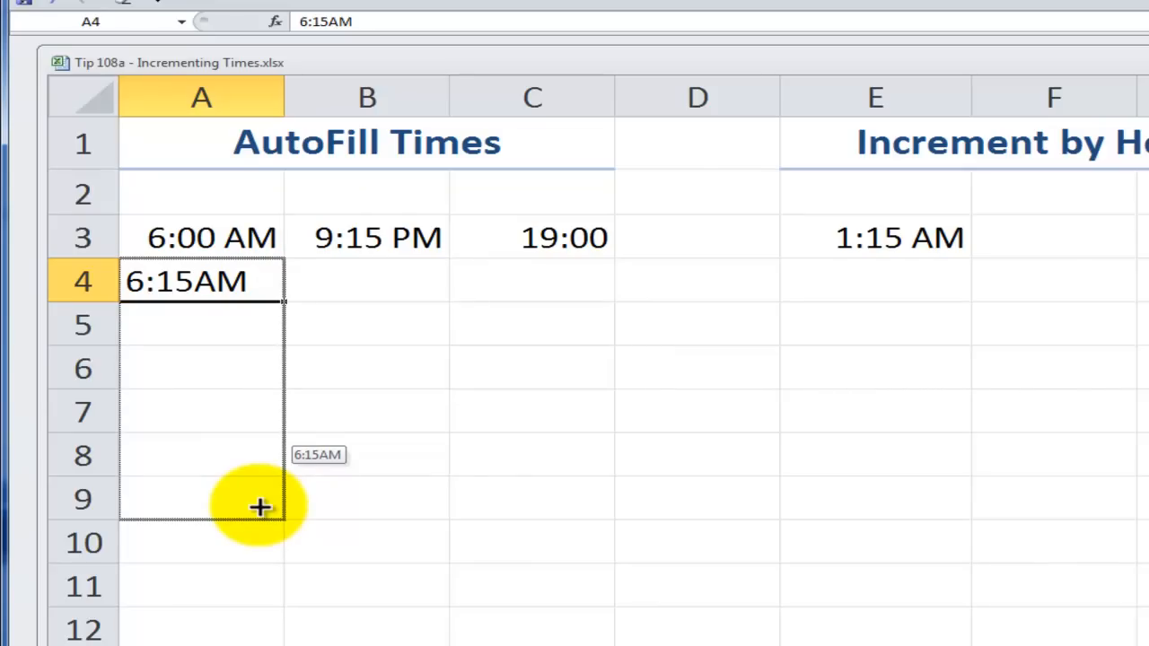
left_click_drag(259, 507, 260, 507)
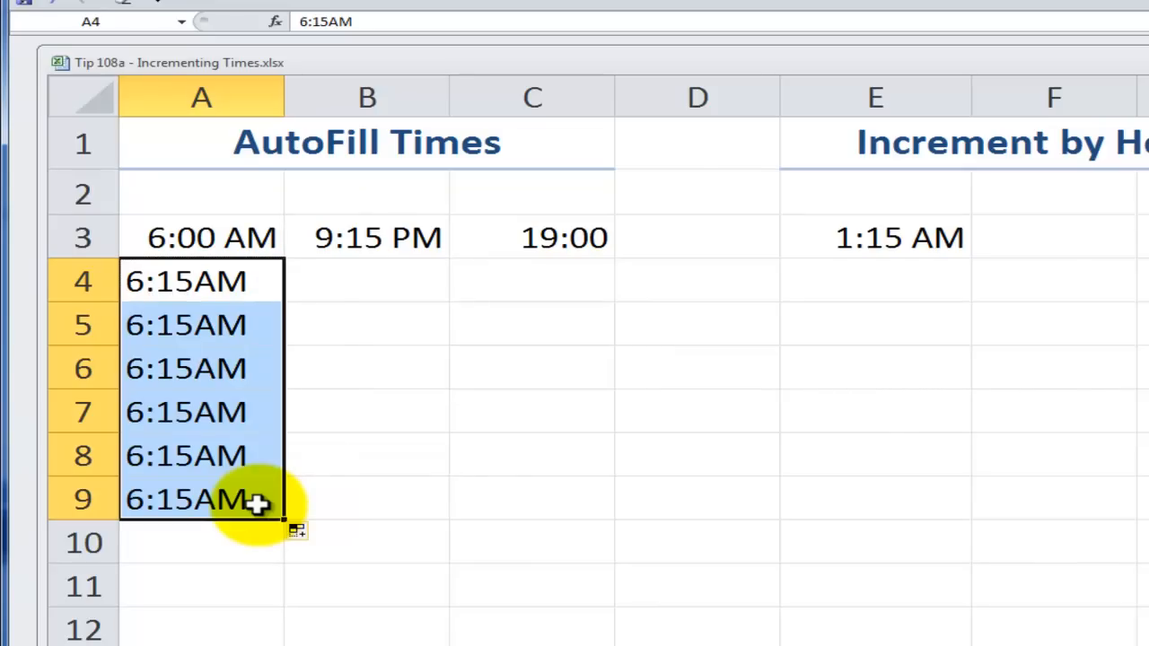
left_click(322, 535)
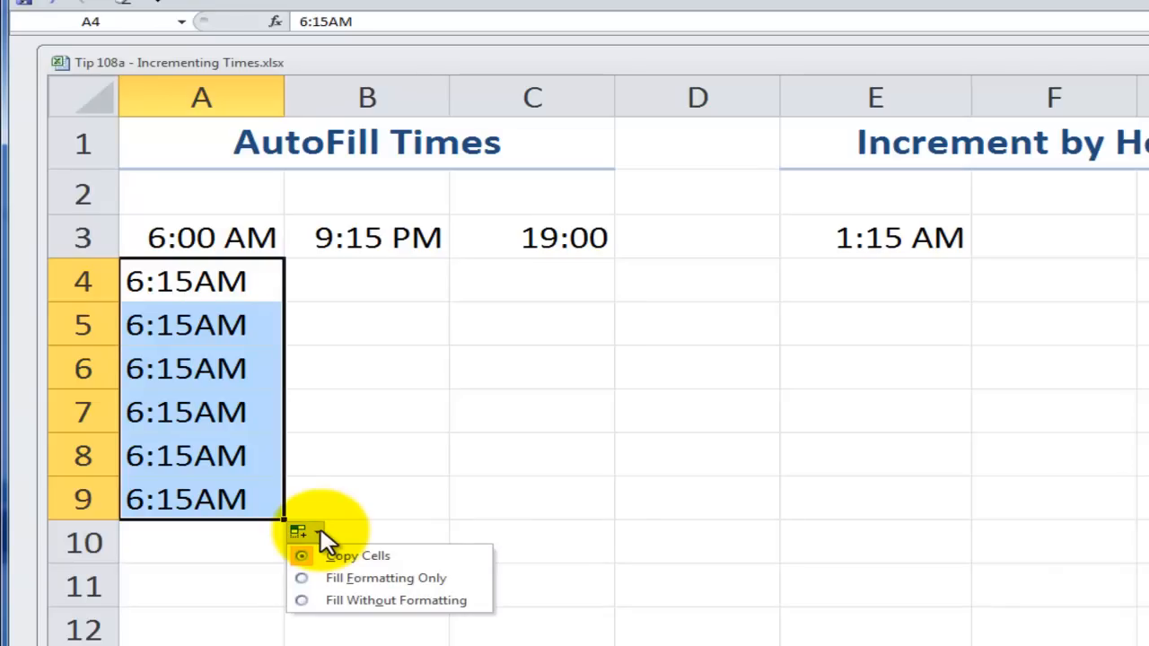
left_click(325, 537)
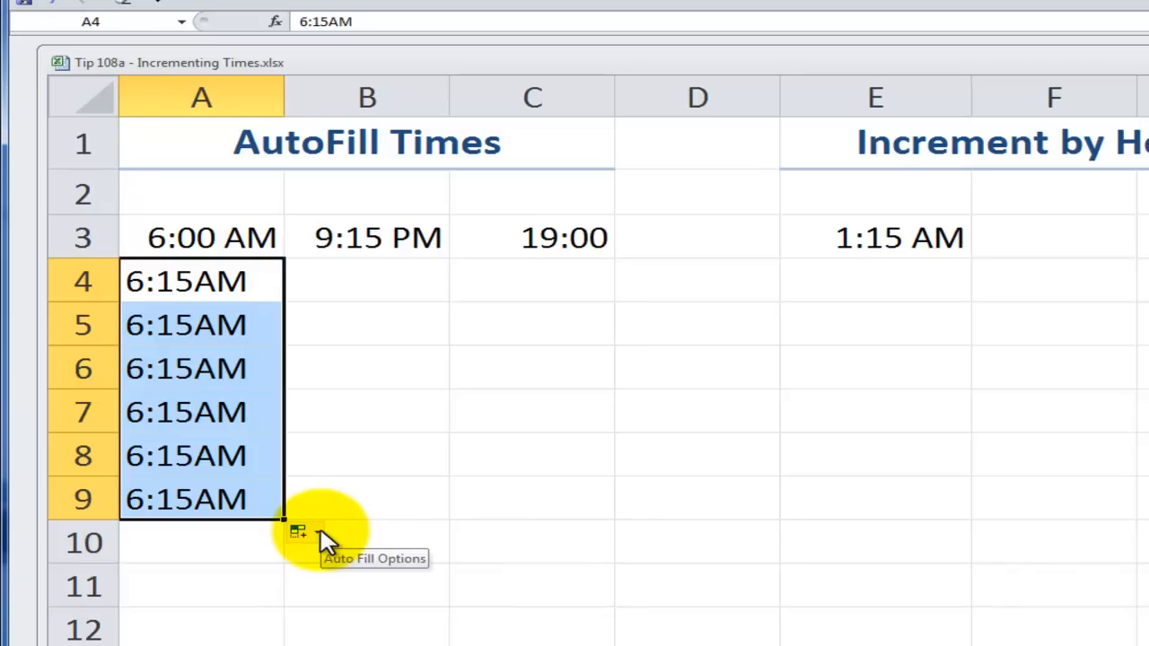
key("ctrl+z")
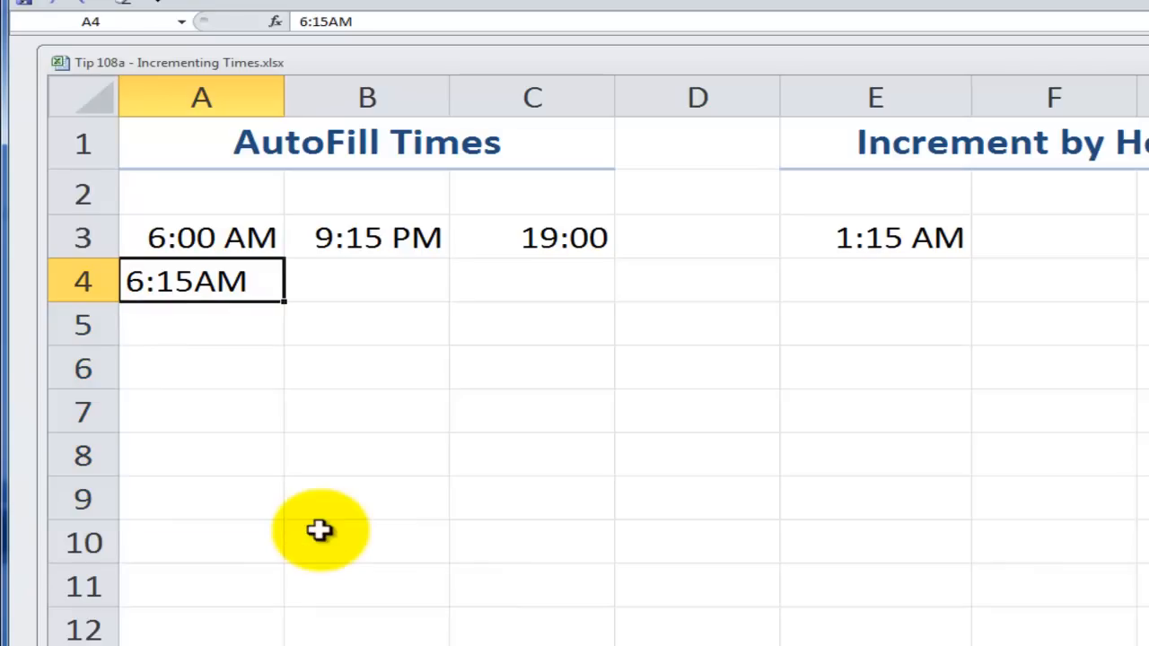
Step: Clear A4 and enter the time 9:50 p, with a space before the p
key("Delete")
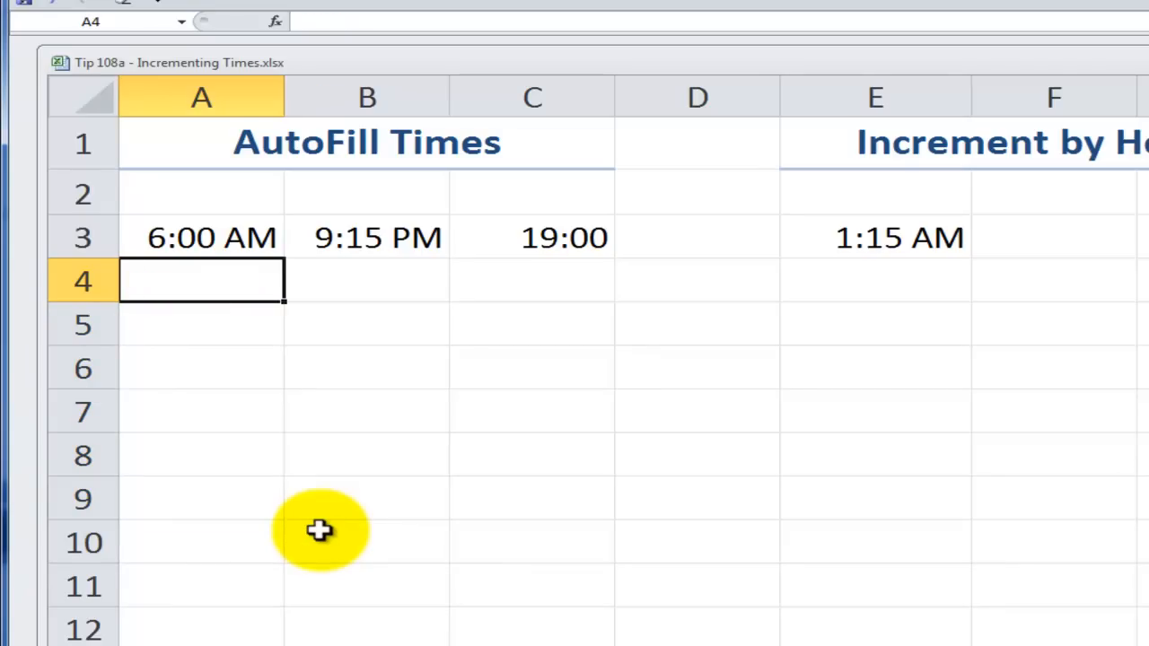
type("9:")
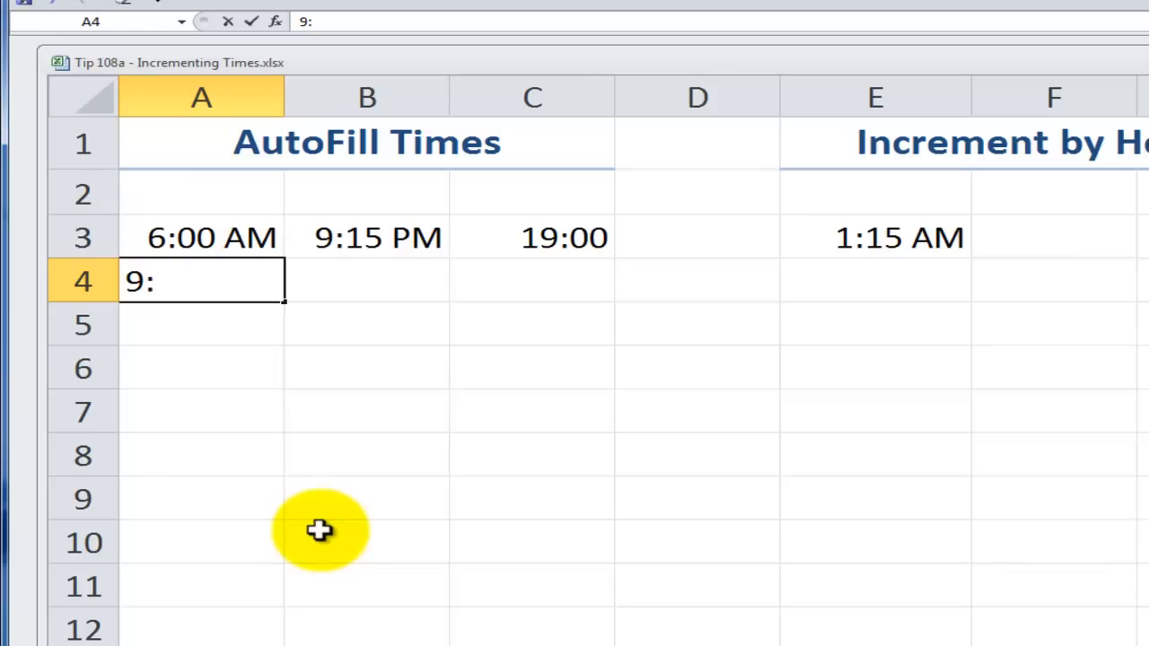
type("50")
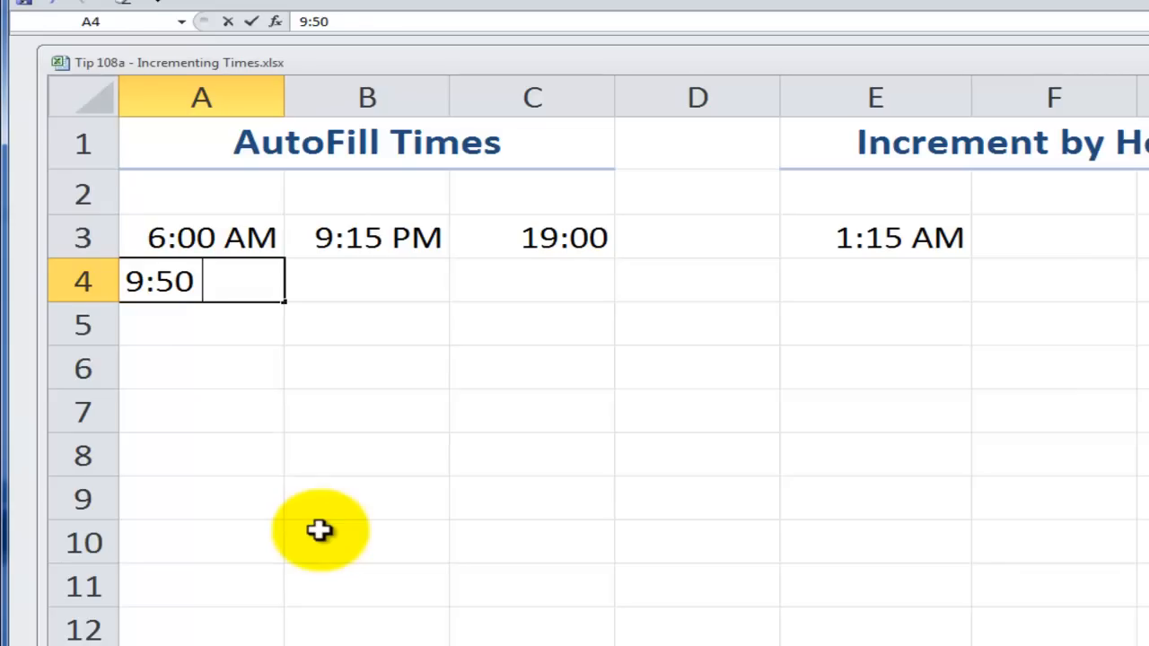
type(" p")
key("ctrl+Return")
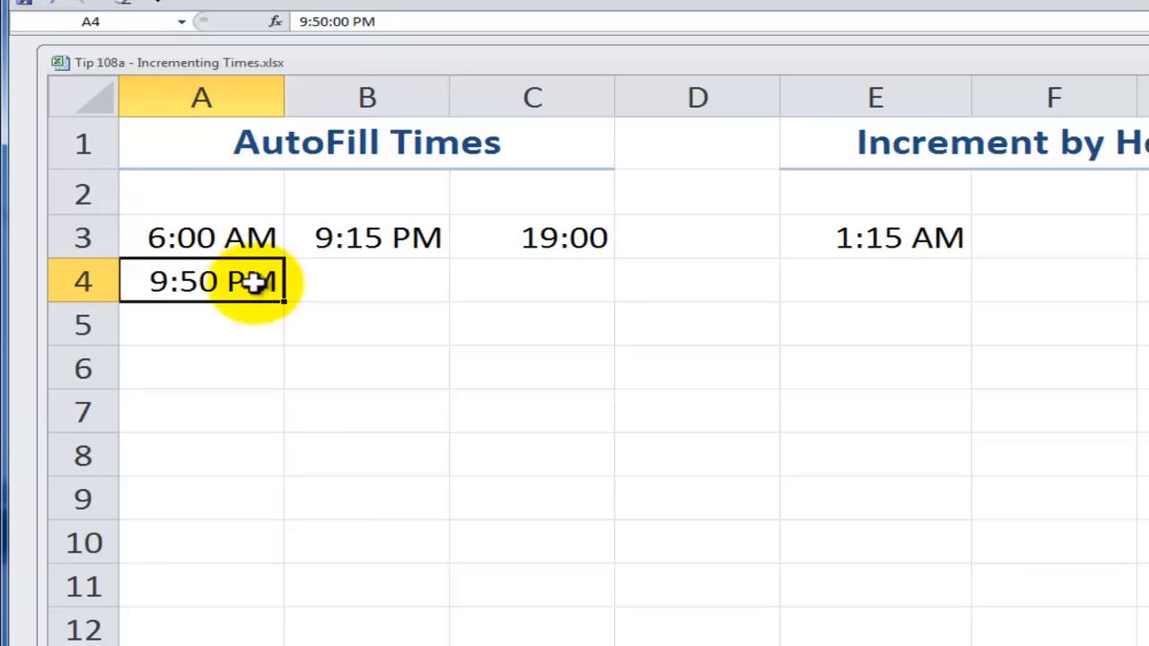
Step: AutoFill the 9:15 PM time from B3 down to B8 and the 19:00 time from C3 down column C
left_click(422, 239)
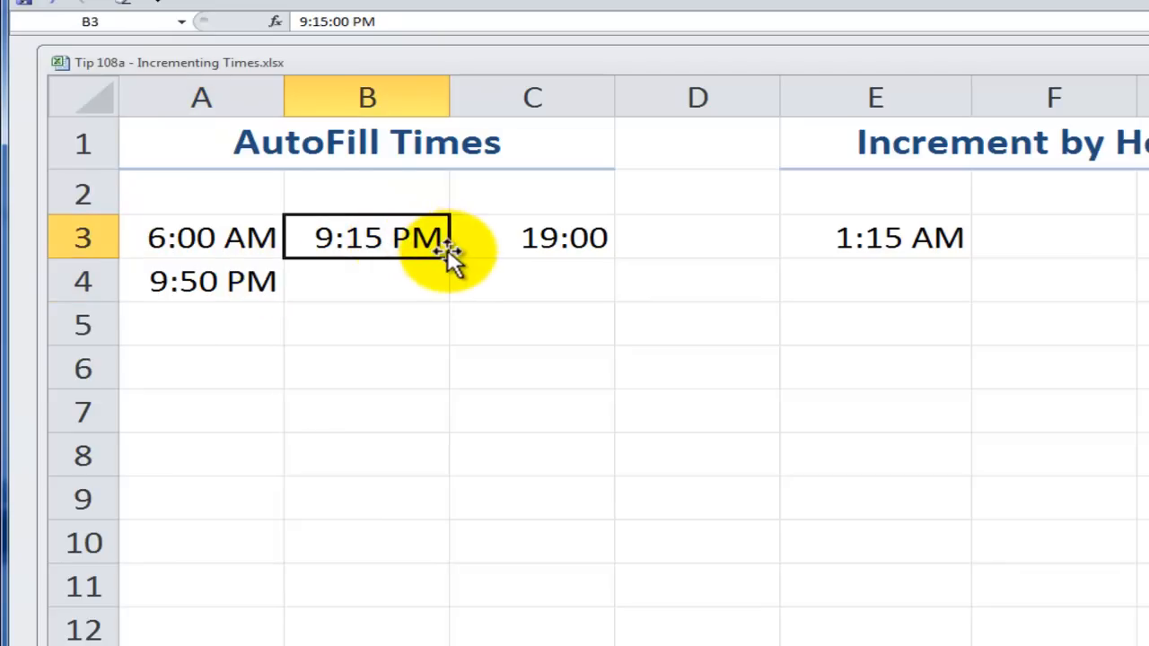
left_click_drag(448, 258, 412, 485)
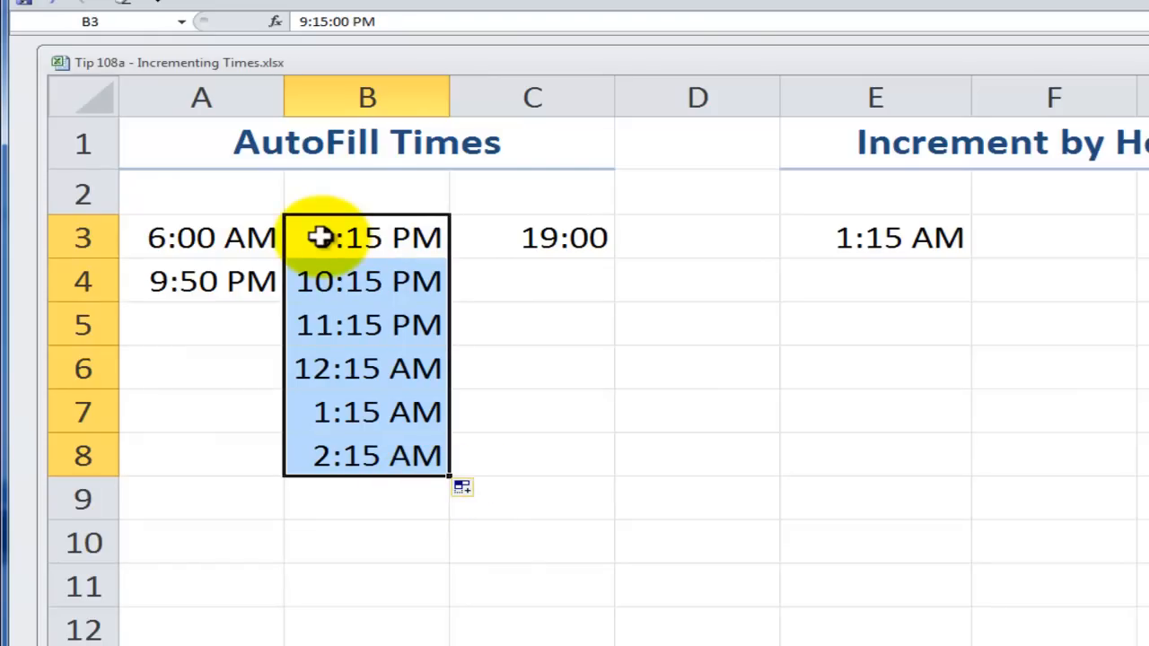
left_click(483, 492)
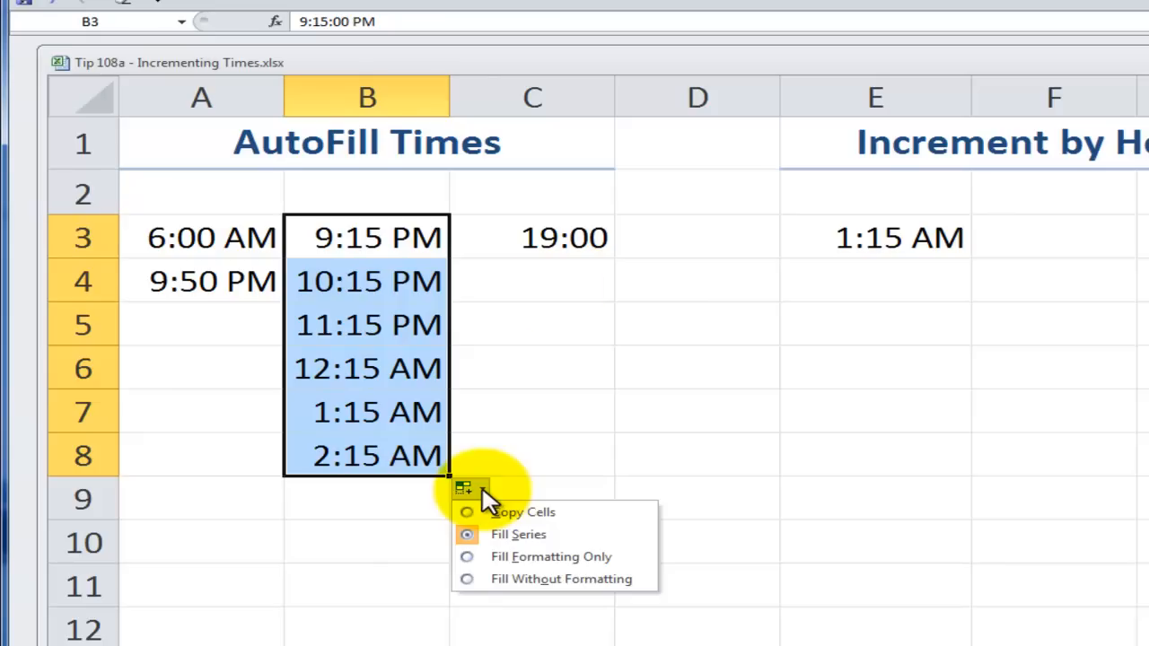
left_click(557, 237)
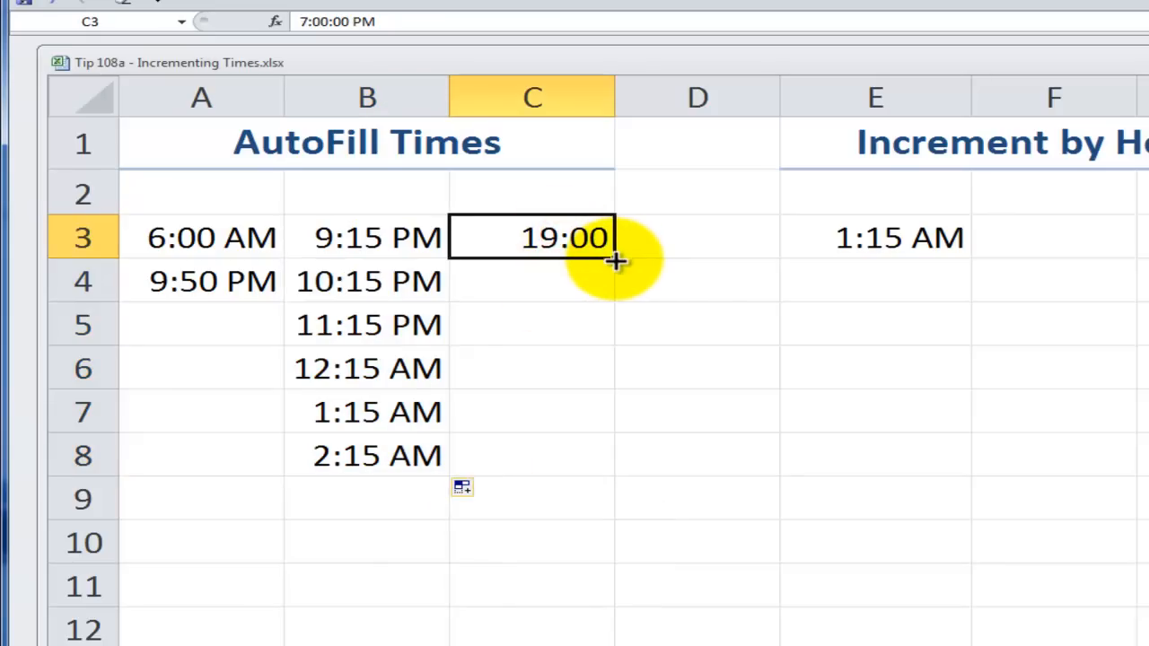
left_click_drag(616, 261, 556, 476)
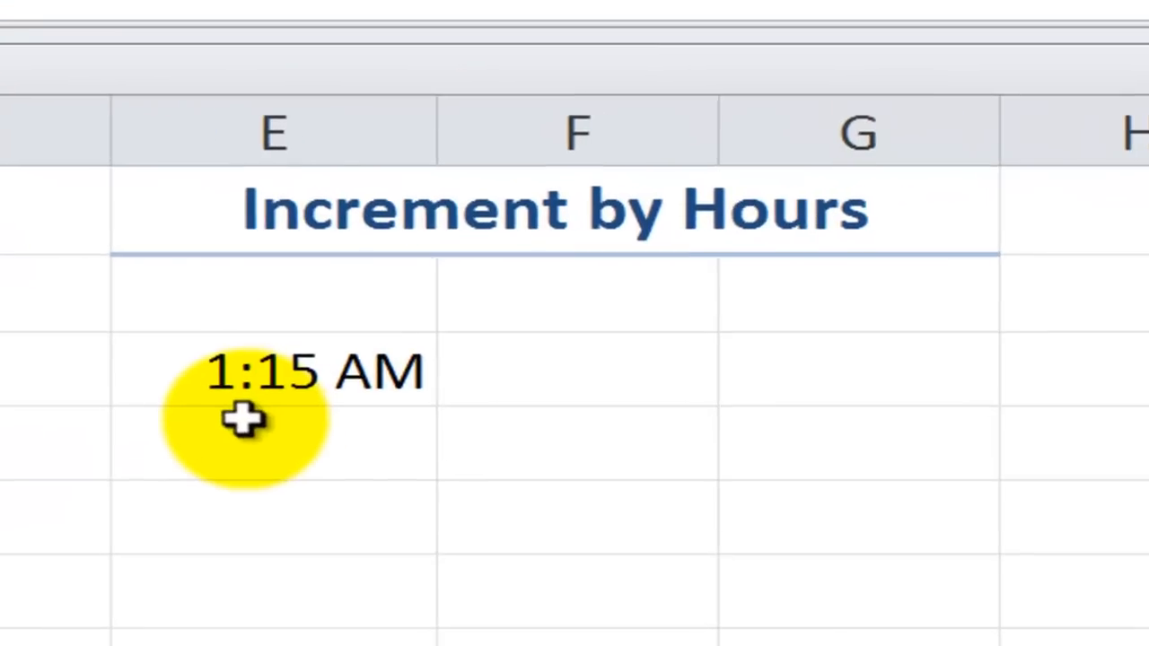
Step: Enter the formula =E3+2*(1/24) in E4 to add two hours to the time in E3
left_click(250, 424)
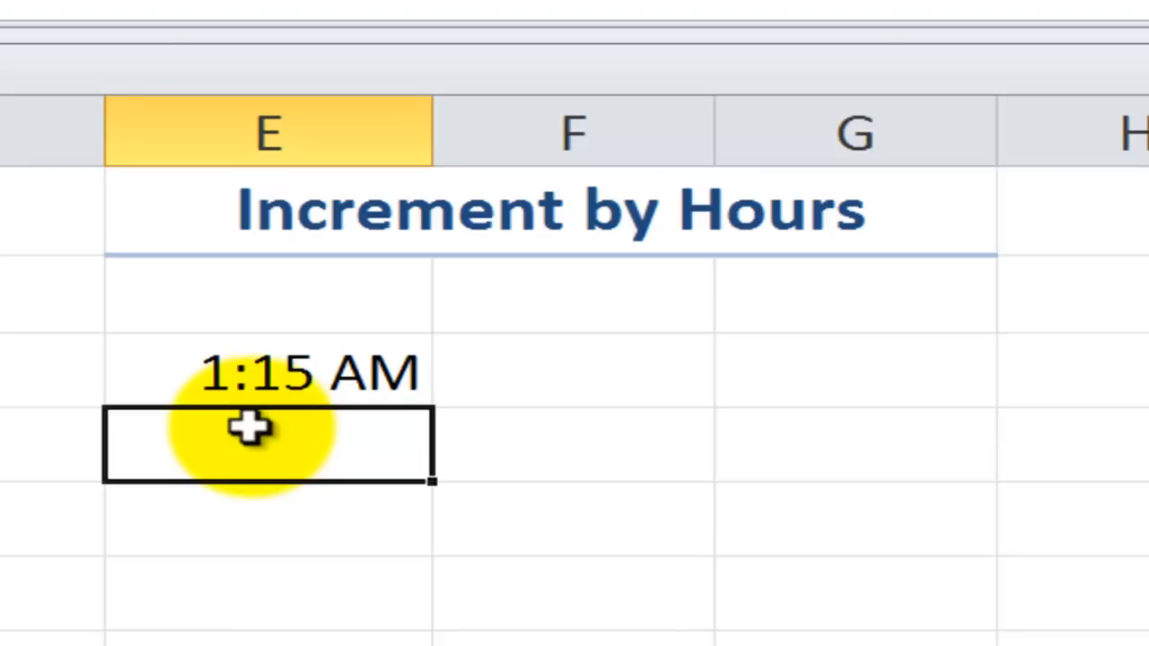
type("=")
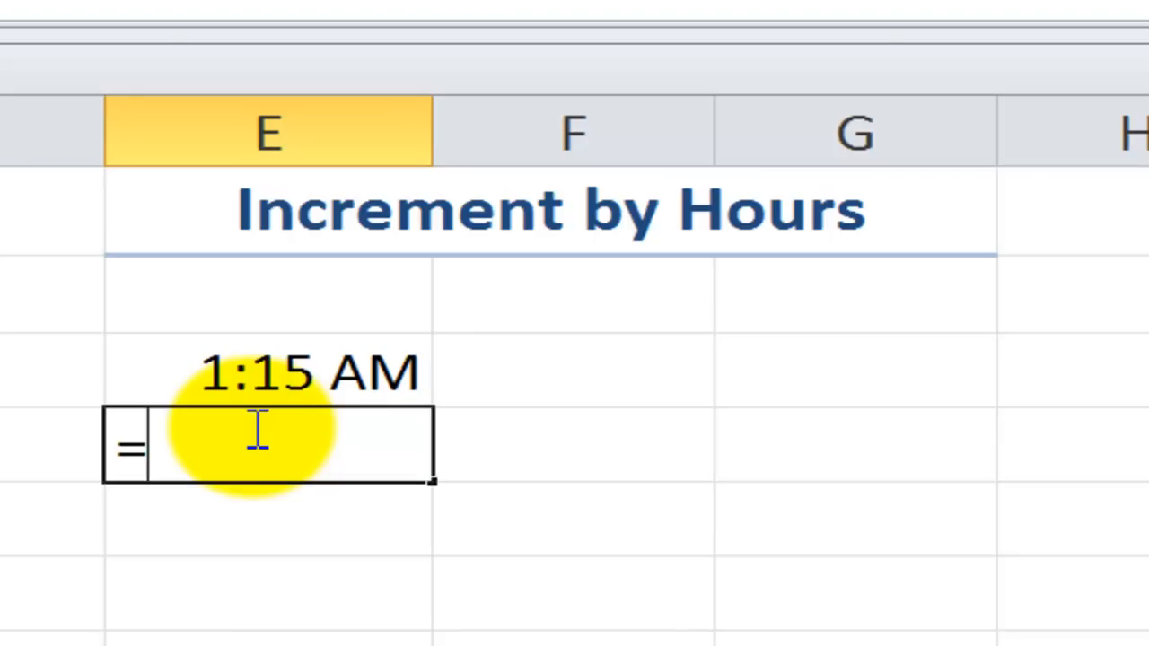
left_click(262, 371)
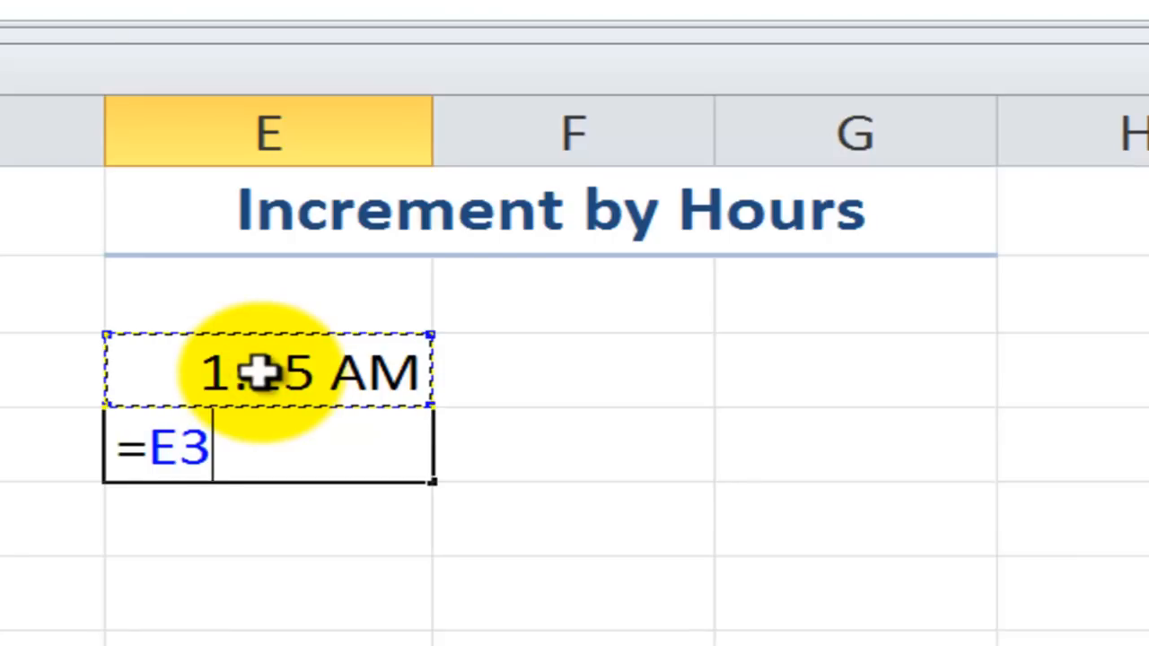
type("+2")
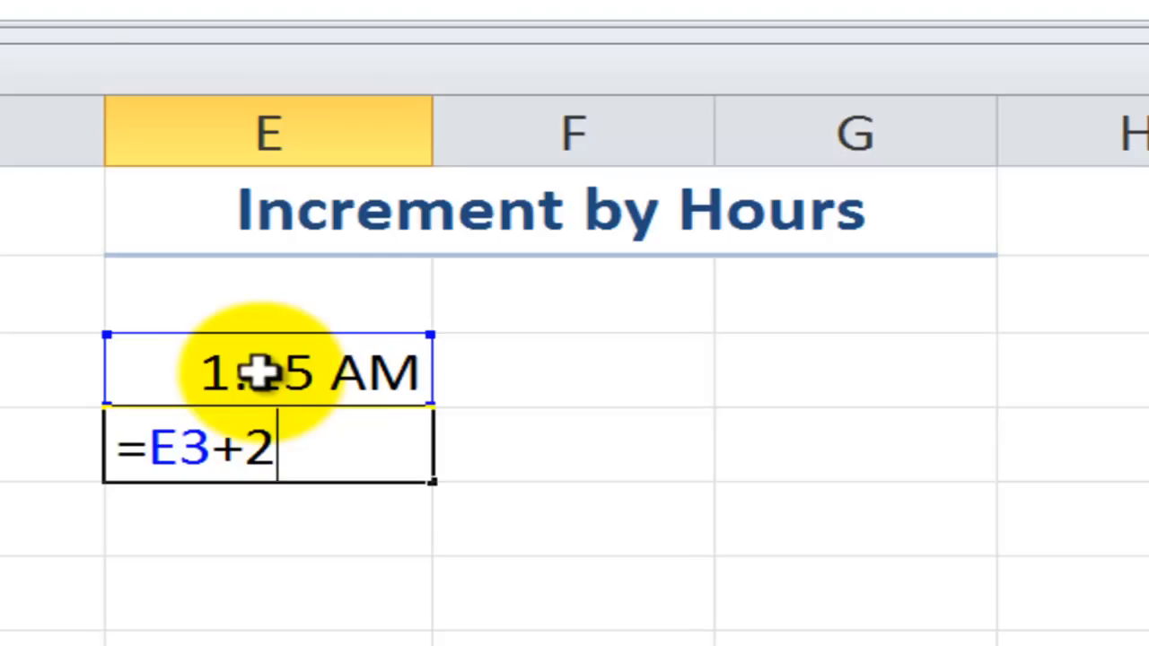
type("*")
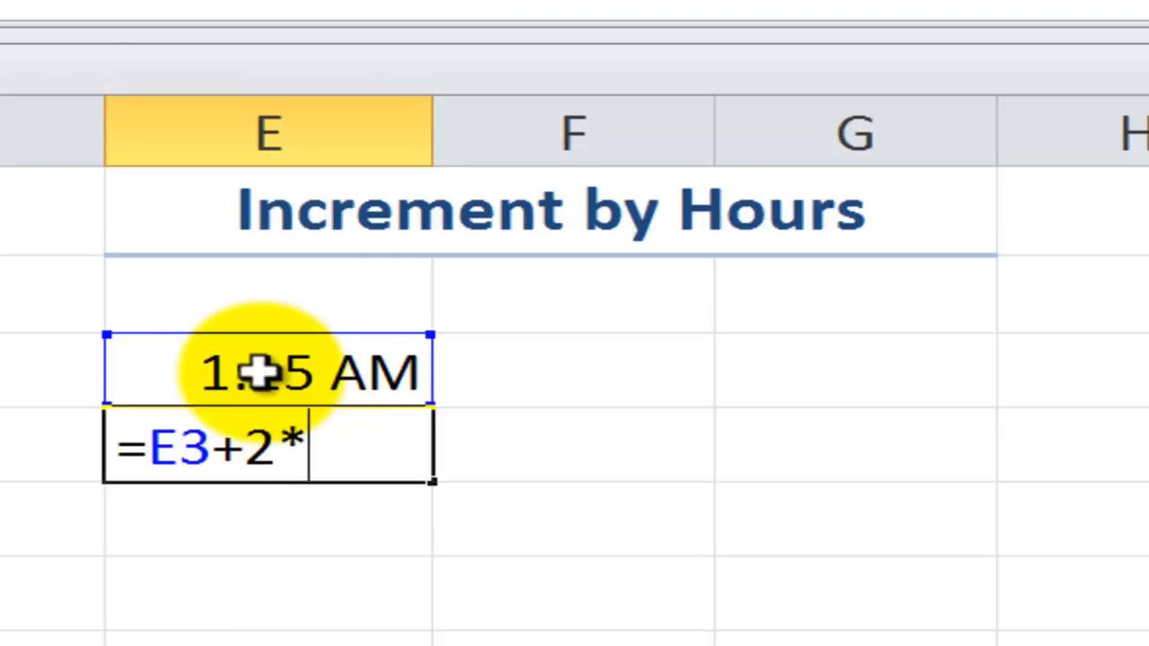
type("9")
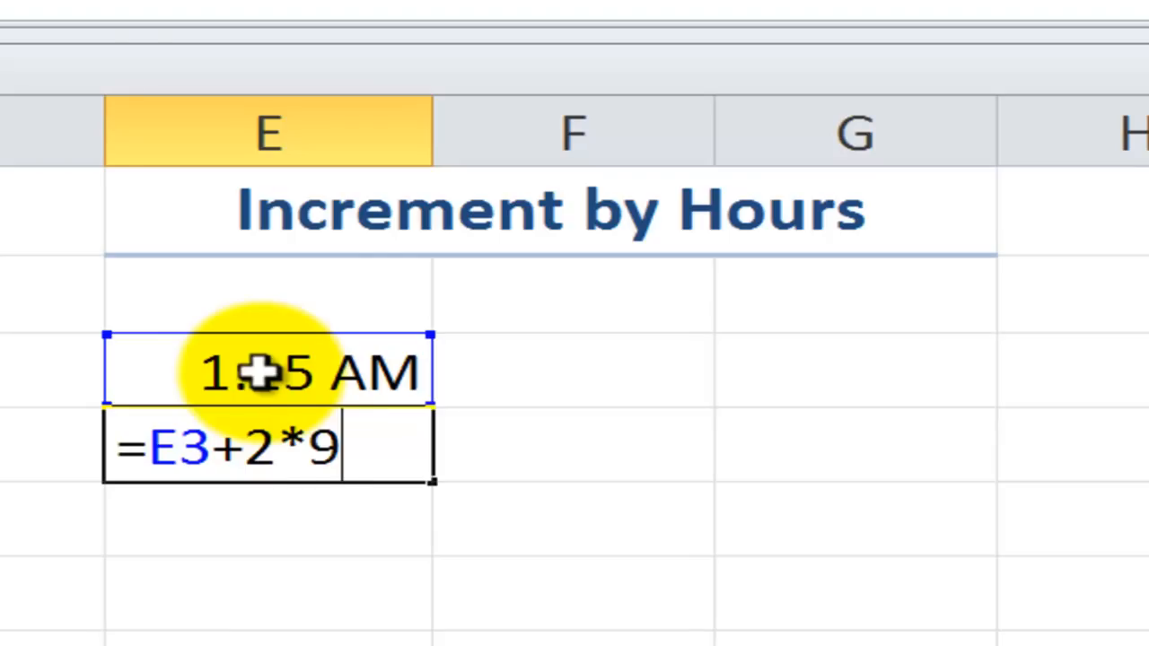
key("BackSpace")
type("(")
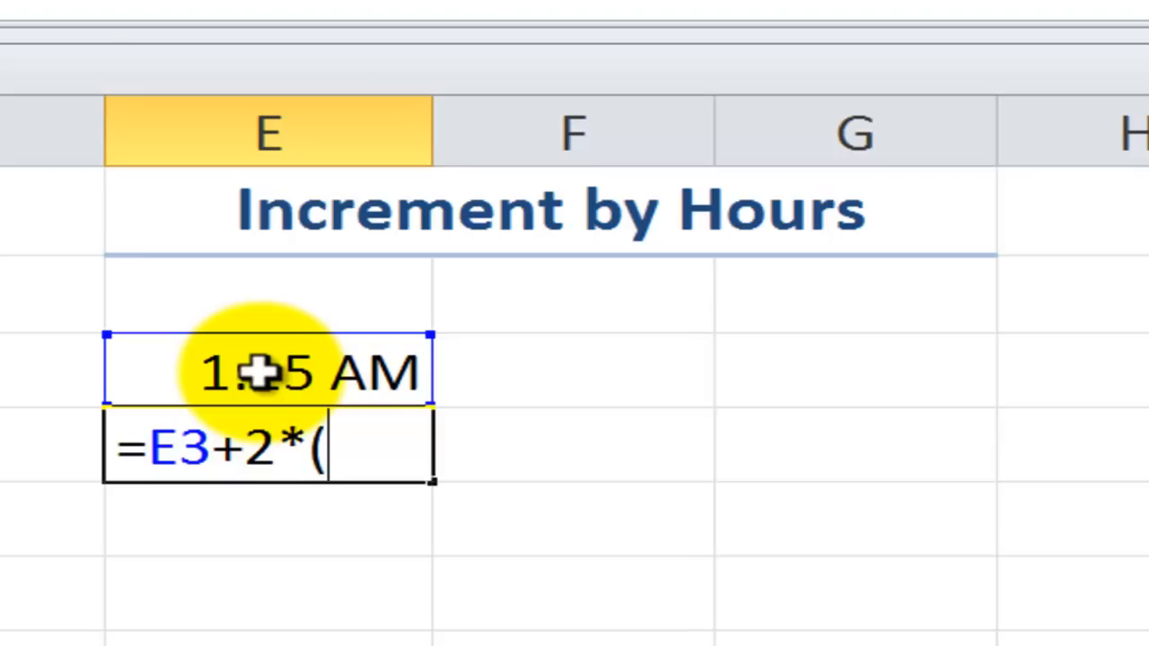
type("1/")
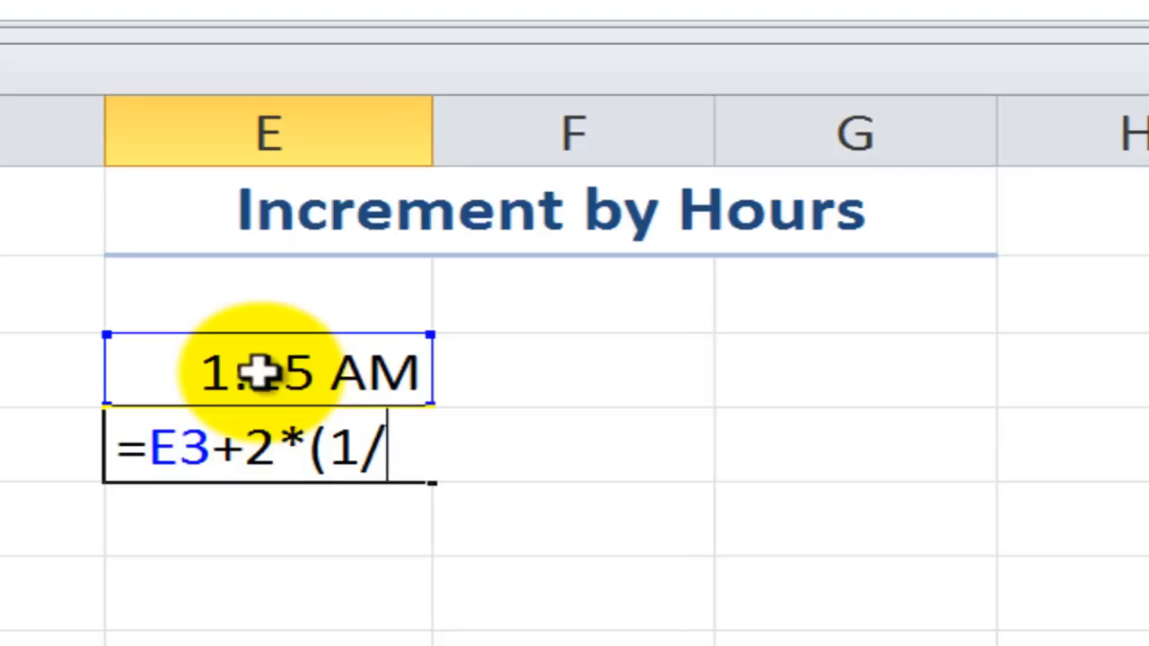
type("24)")
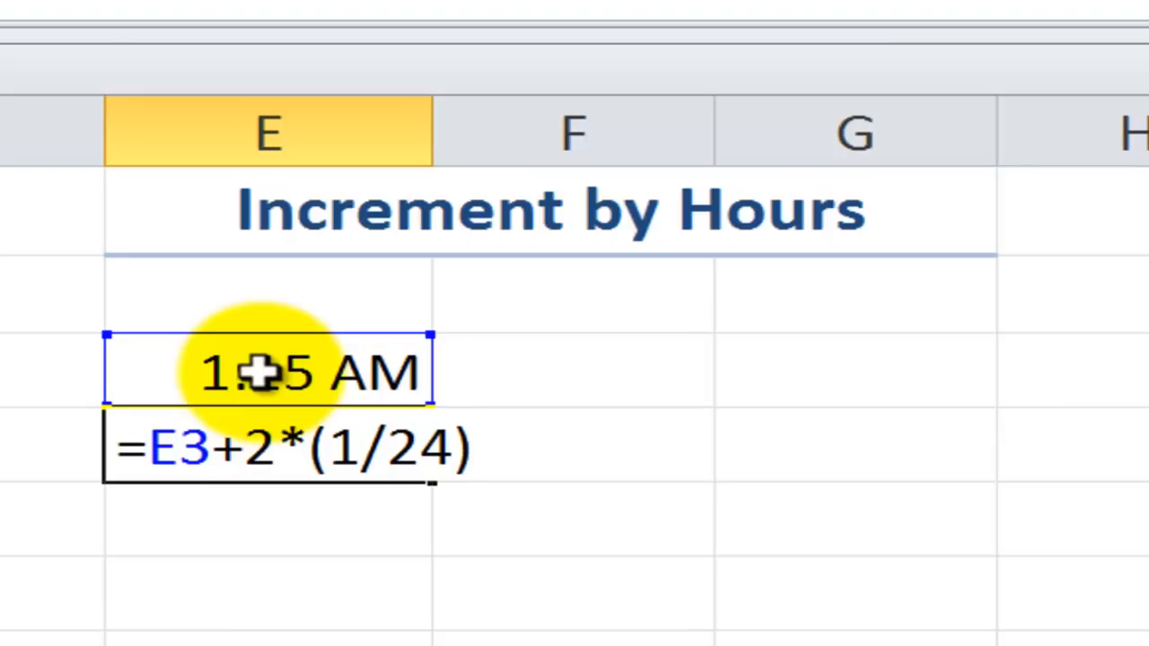
key("ctrl+Return")
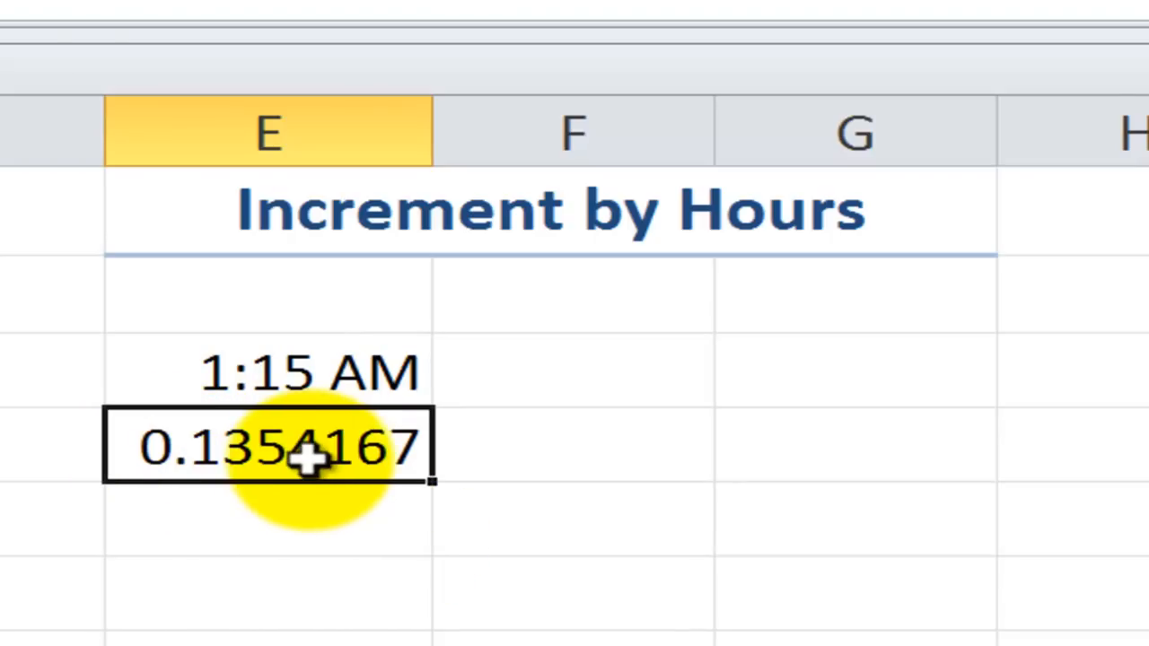
Step: Copy the time format of E3 onto E4 with Format Painter
left_click(317, 372)
right_click(321, 372)
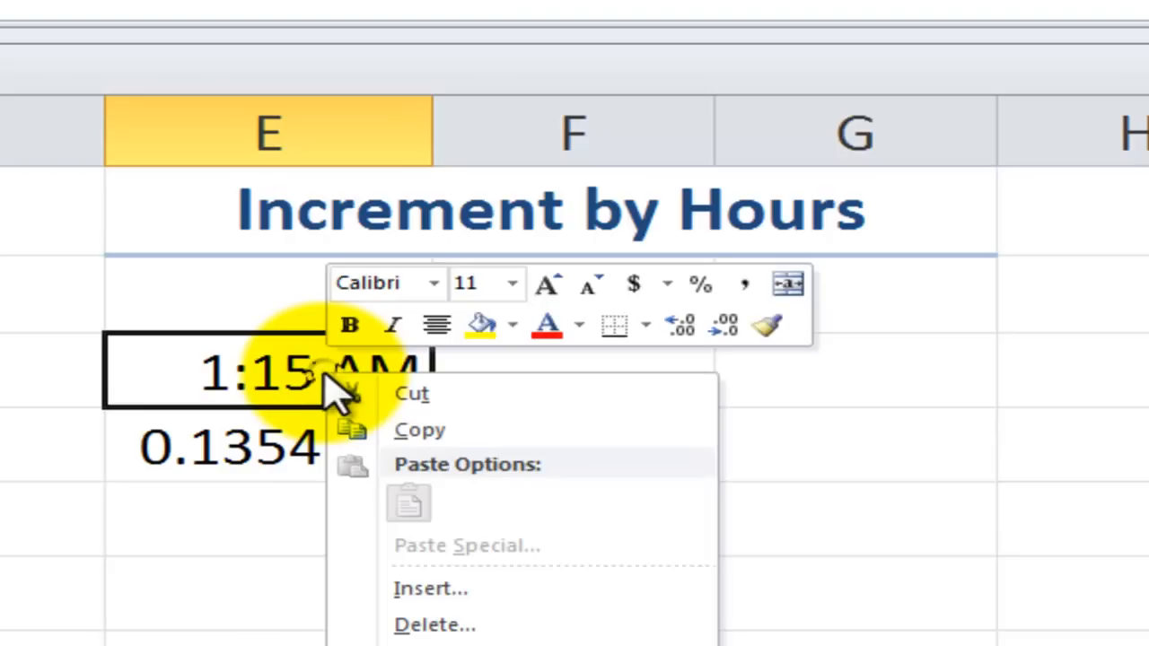
left_click(770, 331)
left_click(274, 453)
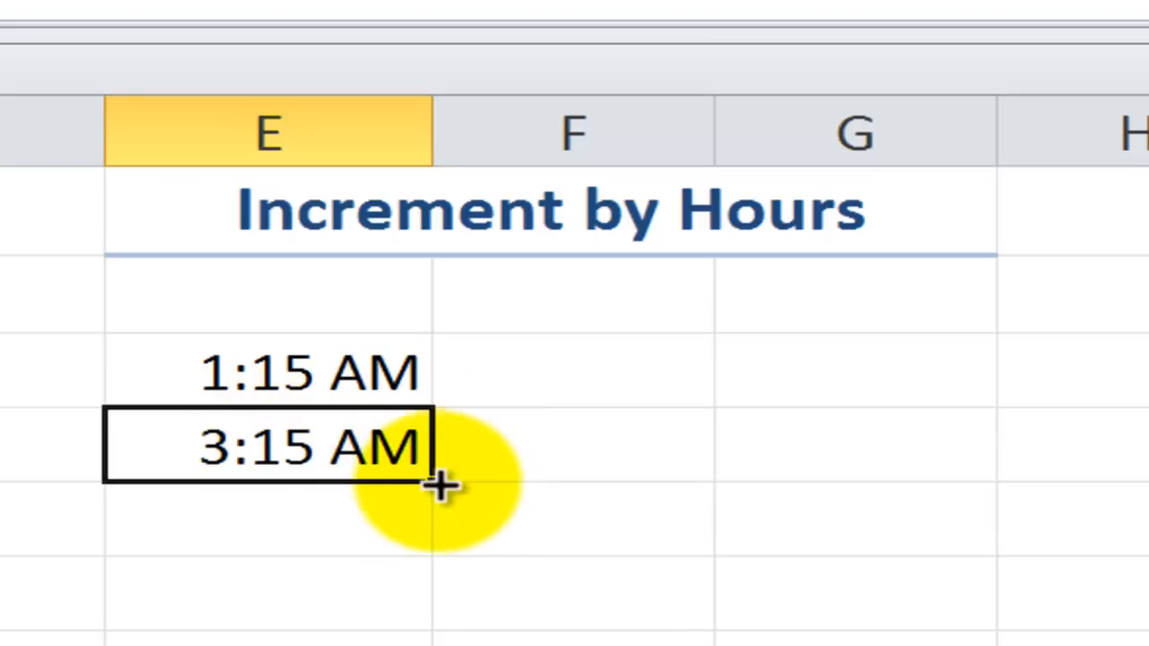
Step: AutoFill the two-hour increment formula from E4 down column E and inspect the copied formula in E5
left_click_drag(440, 483, 400, 643)
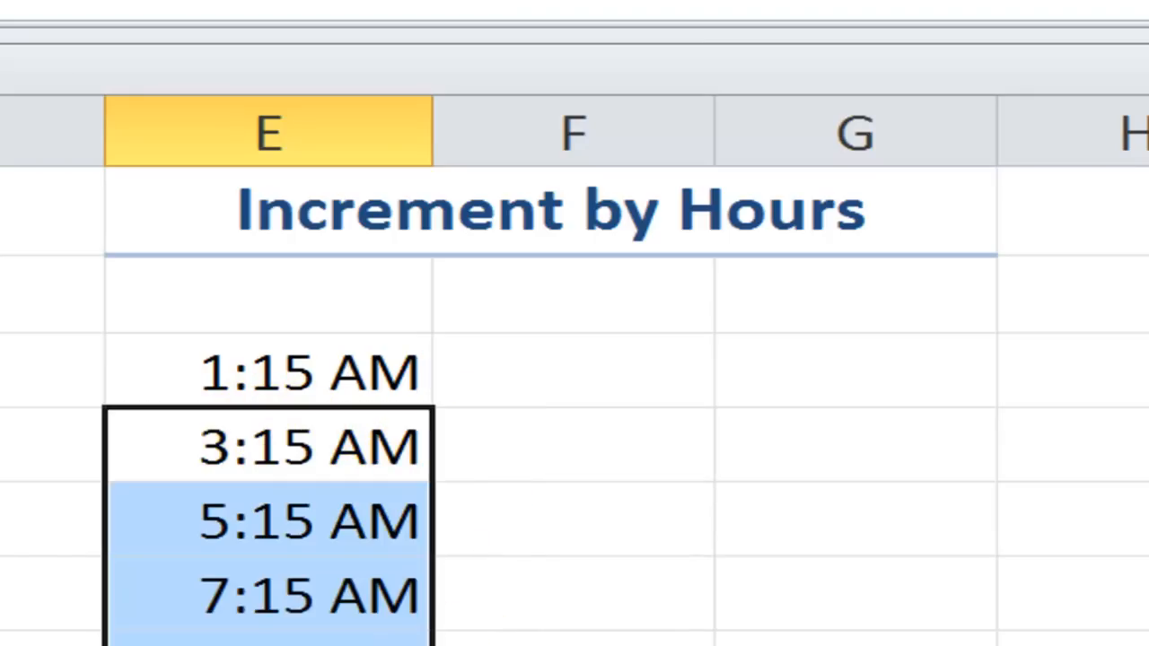
double_click(329, 521)
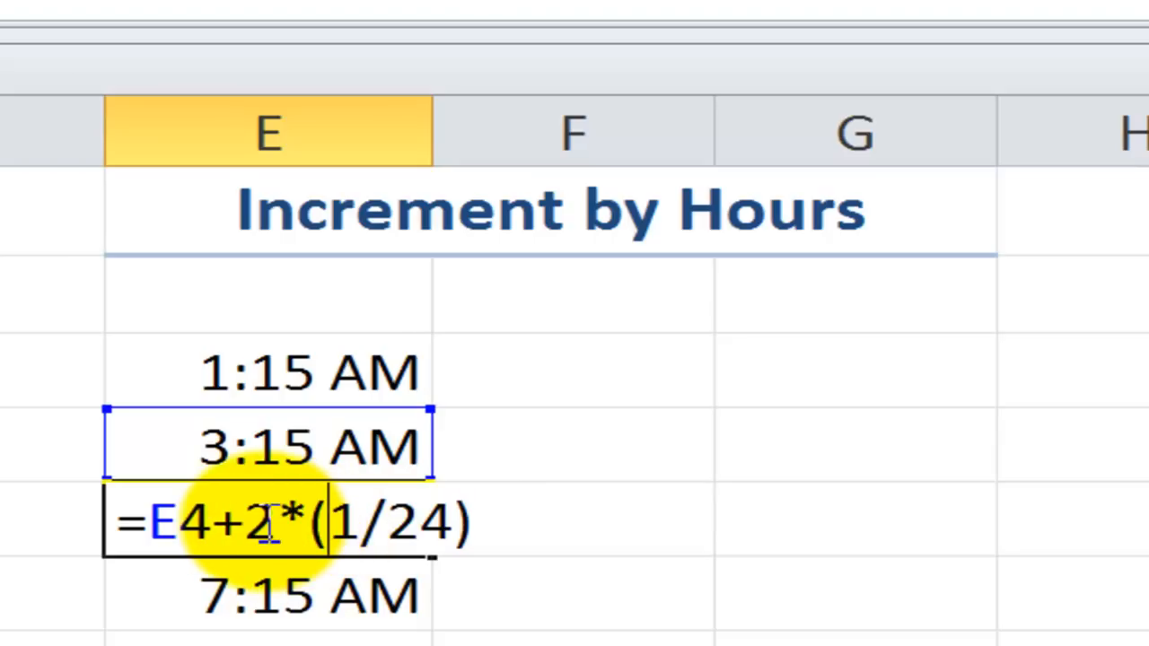
key("ctrl+Return")
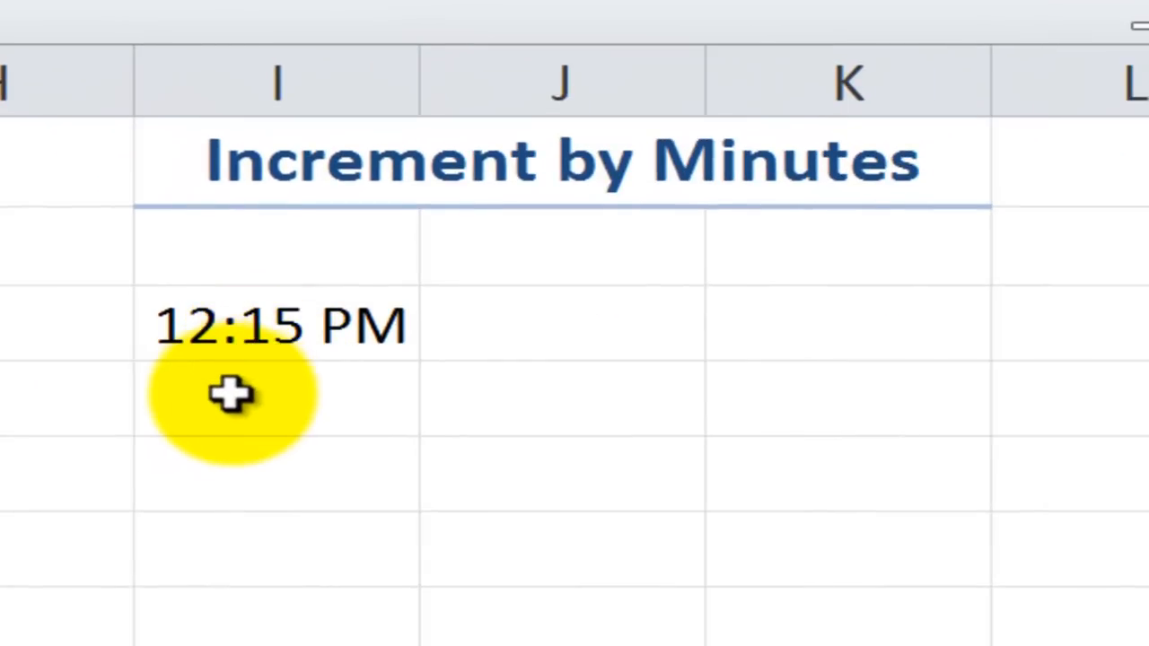
Step: Enter the formula =I3+15*(1/24/60) in I4 to add 15 minutes to the time in I3
left_click(231, 388)
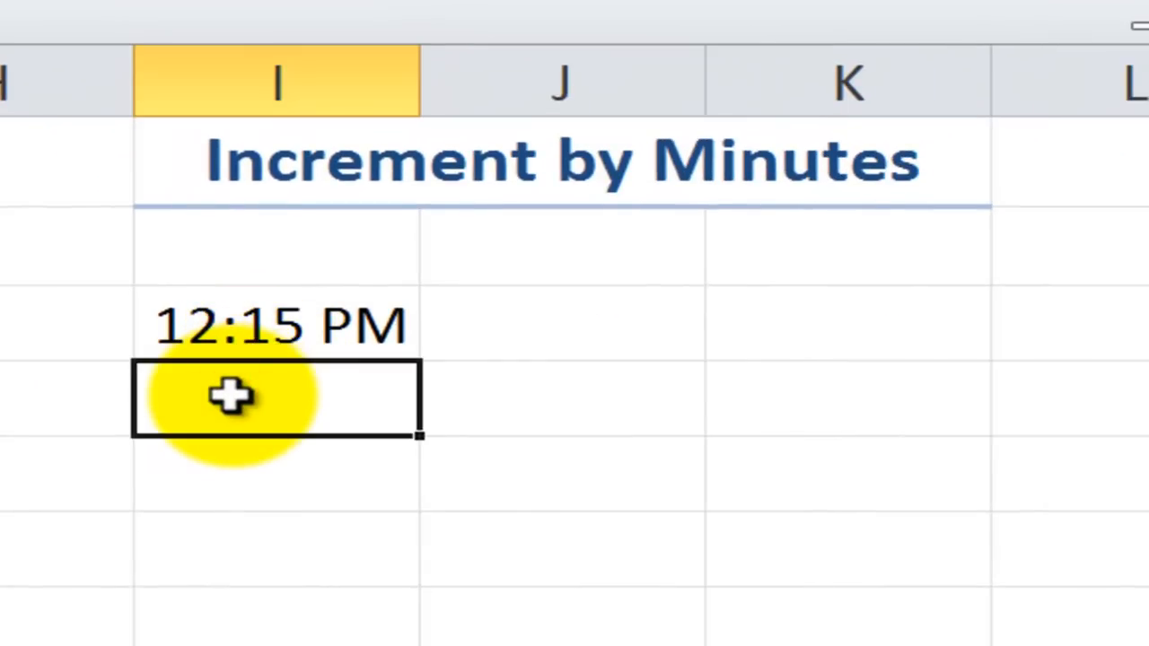
type("(")
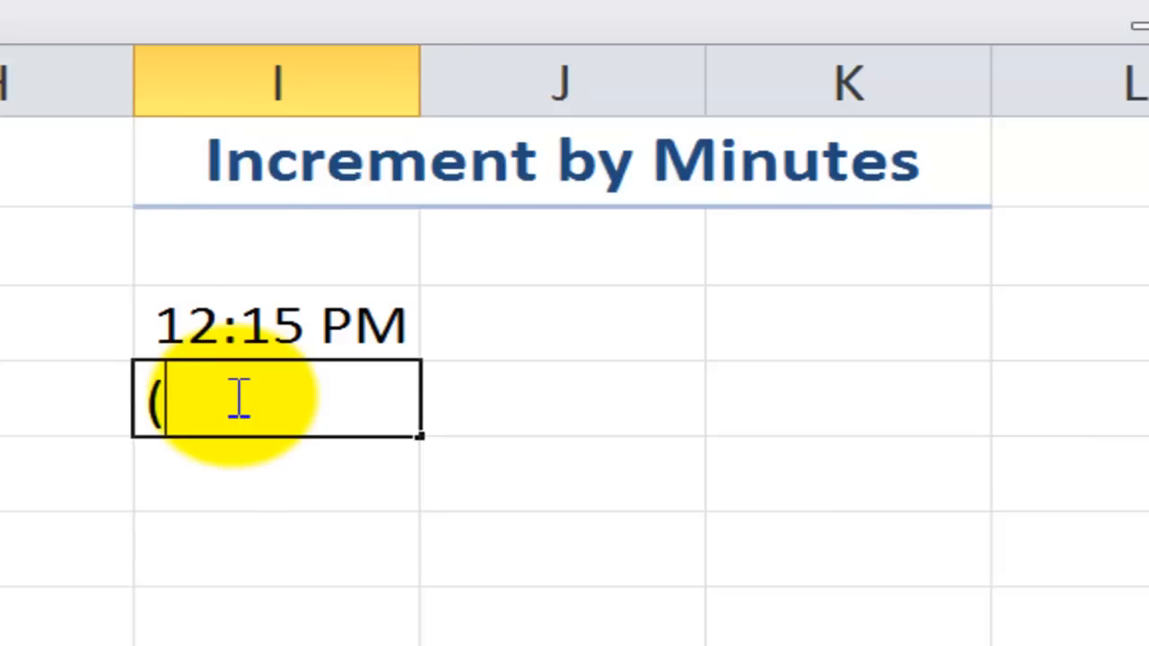
type("1/24")
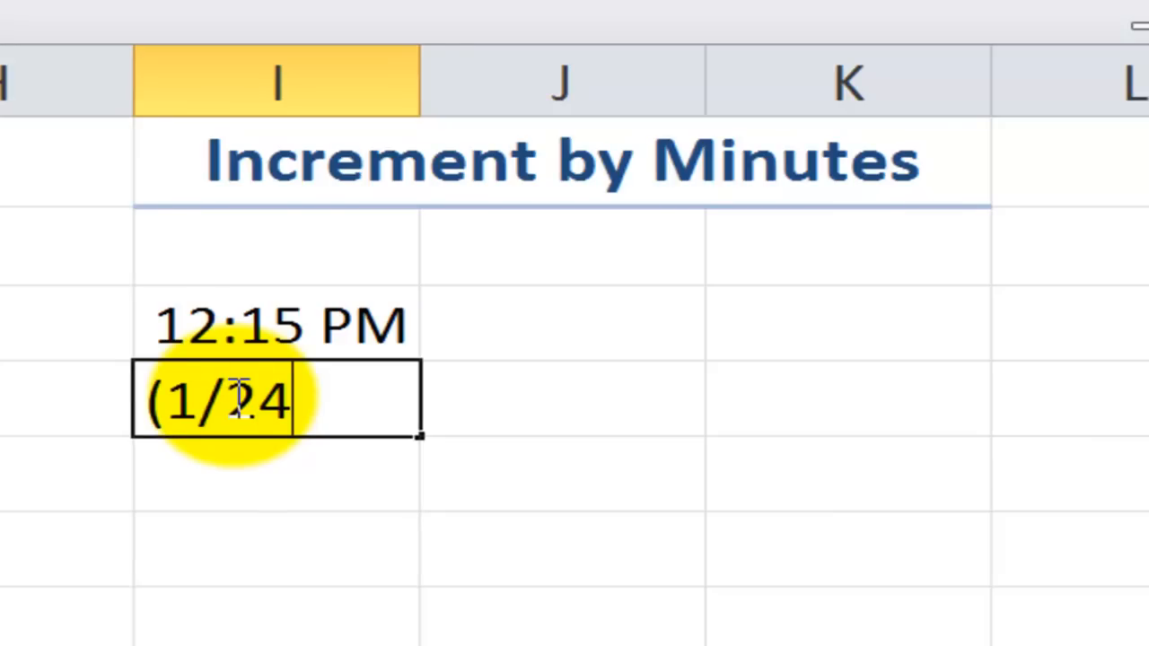
type("/60")
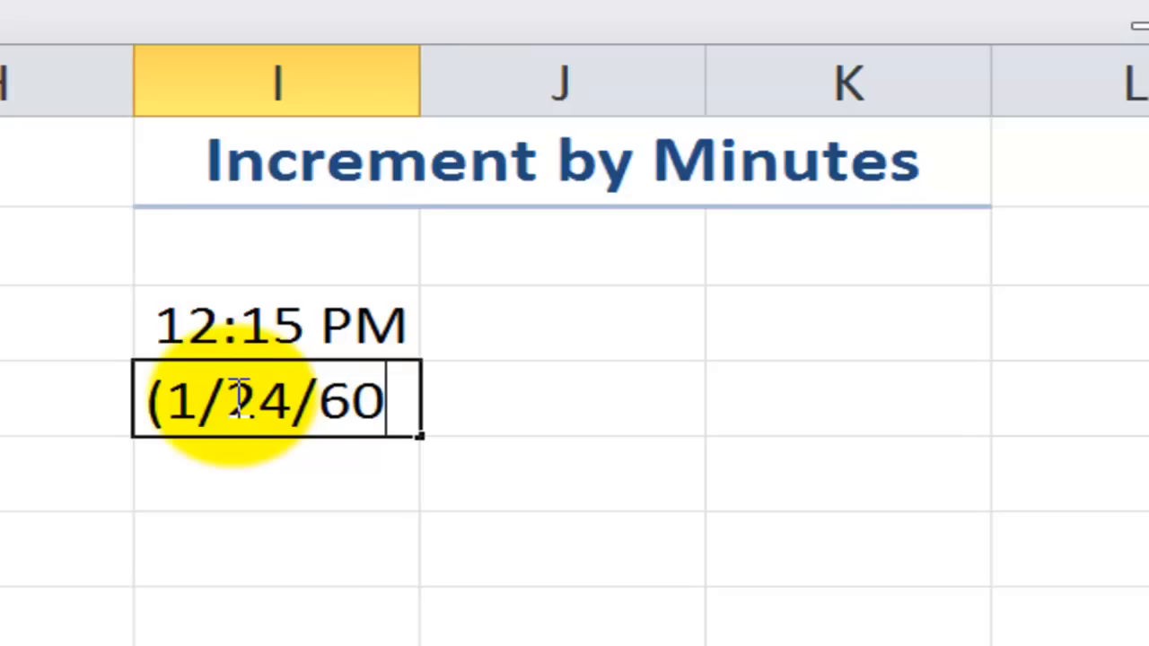
type(")")
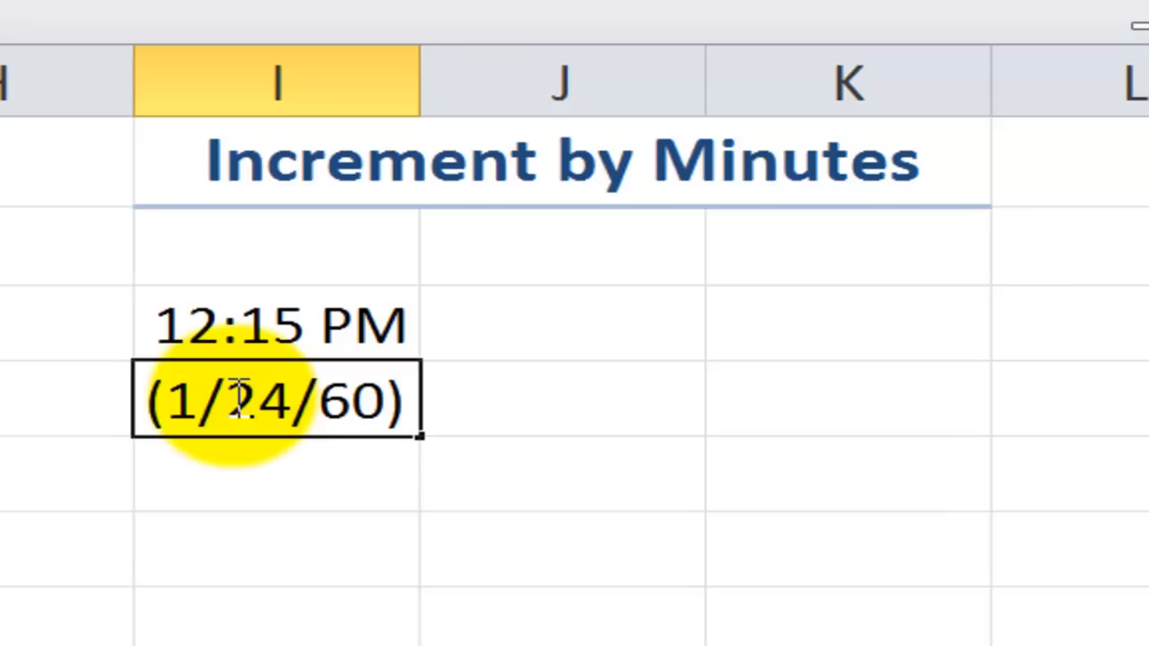
key("Left")
key("Left")
key("Left")
key("Left")
key("Left")
key("Left")
key("Left")
key("Left")
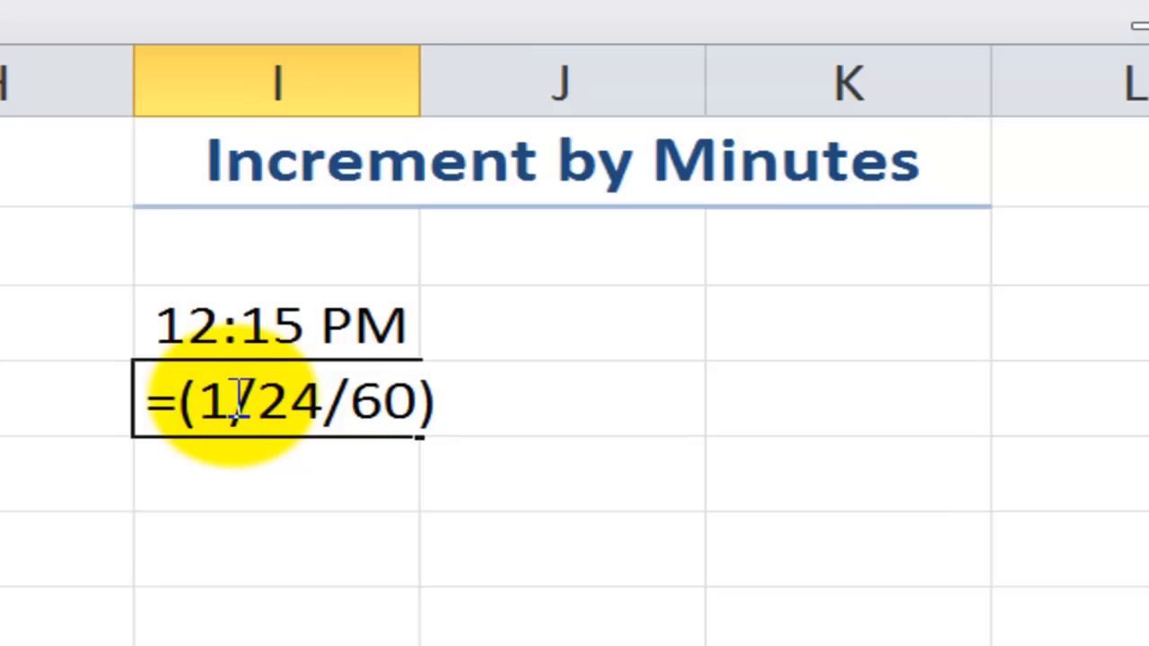
left_click(249, 323)
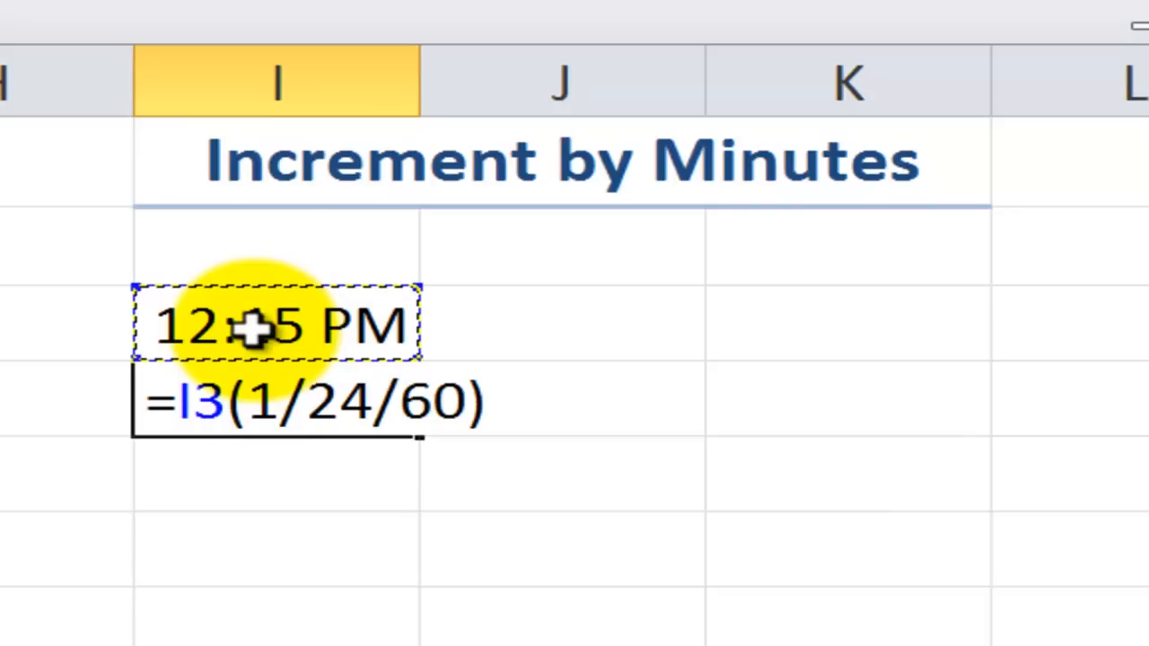
type("+15")
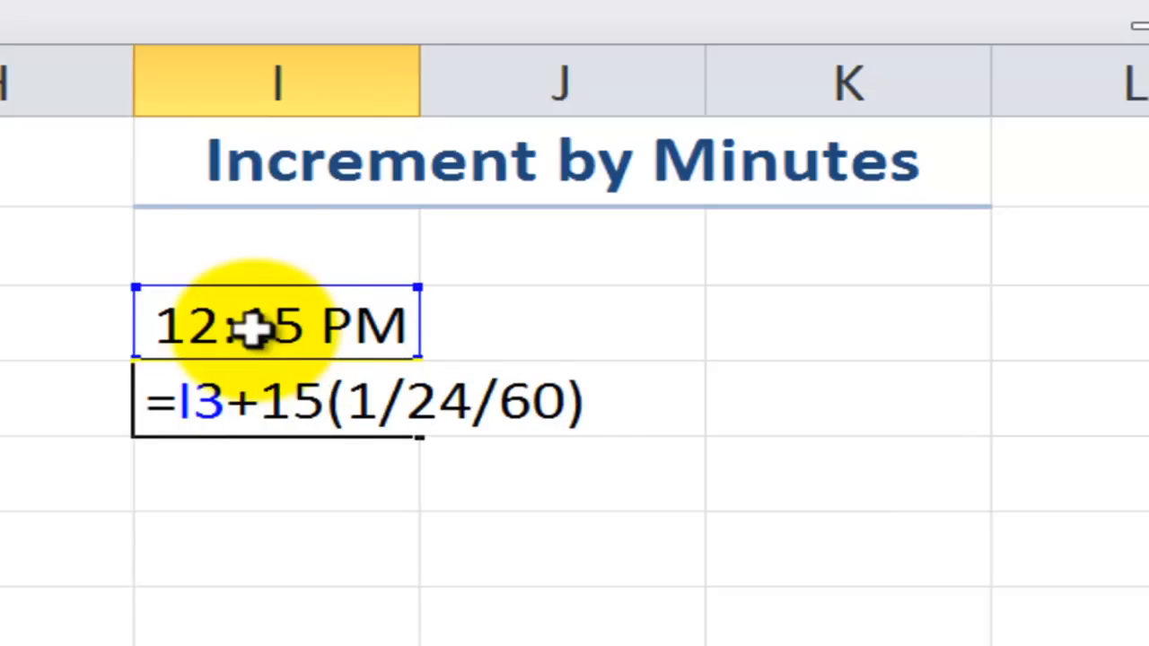
type("*")
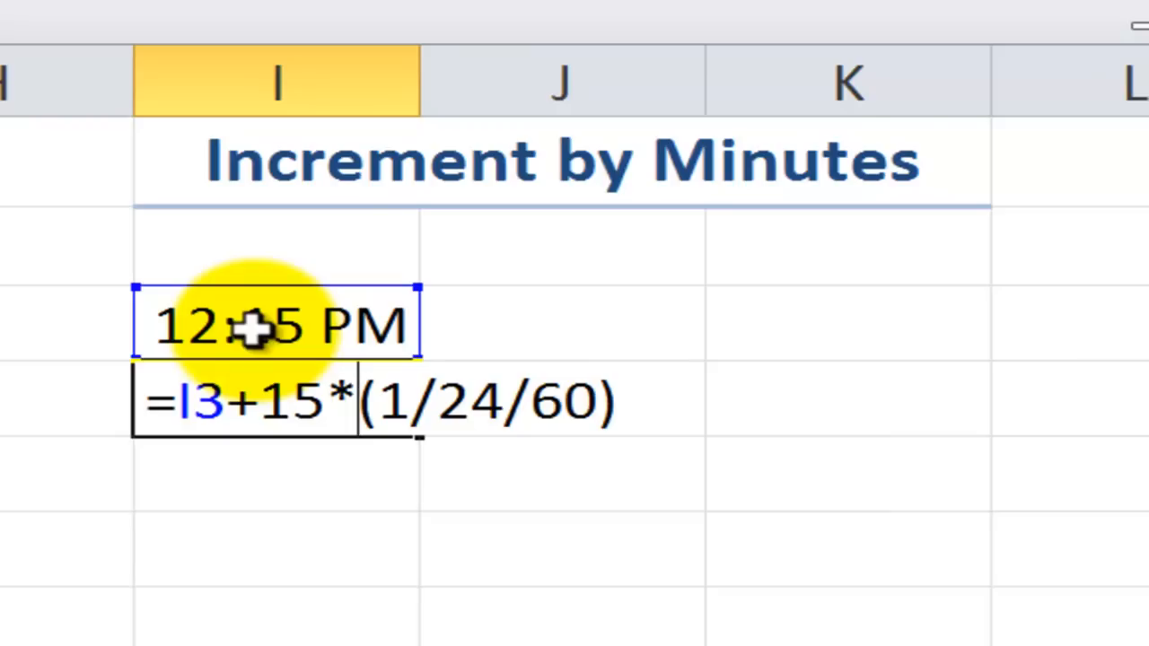
key("ctrl+Return")
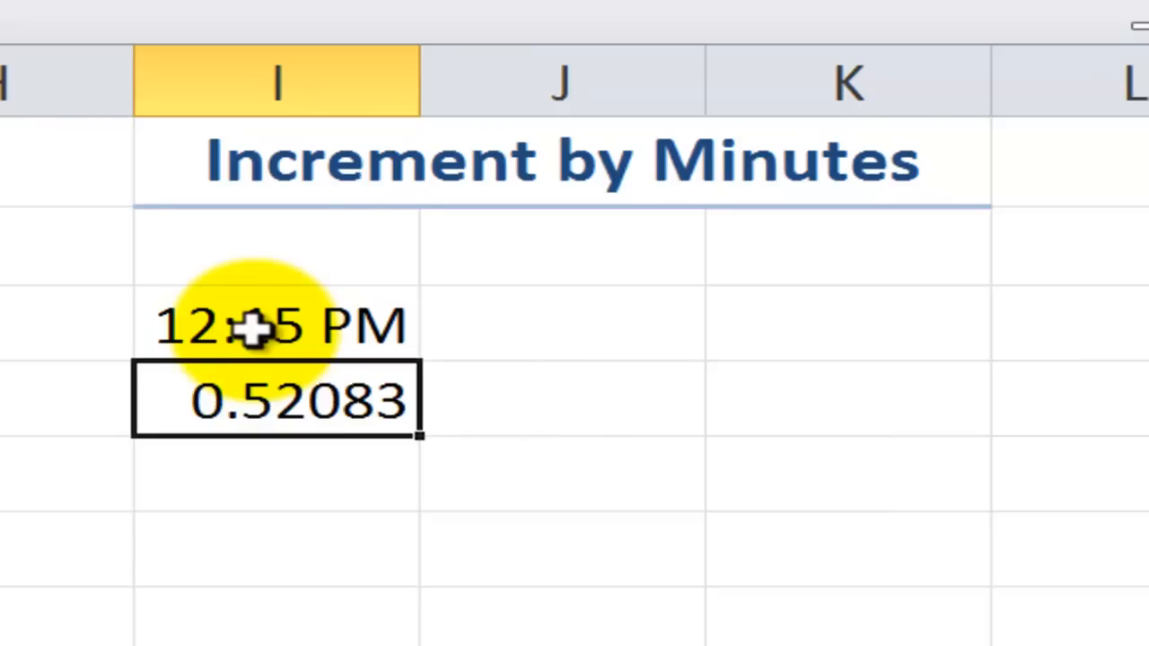
Step: Copy the time format of I3 onto I4 with Format Painter and AutoFill the I4 formula down column I
right_click(254, 330)
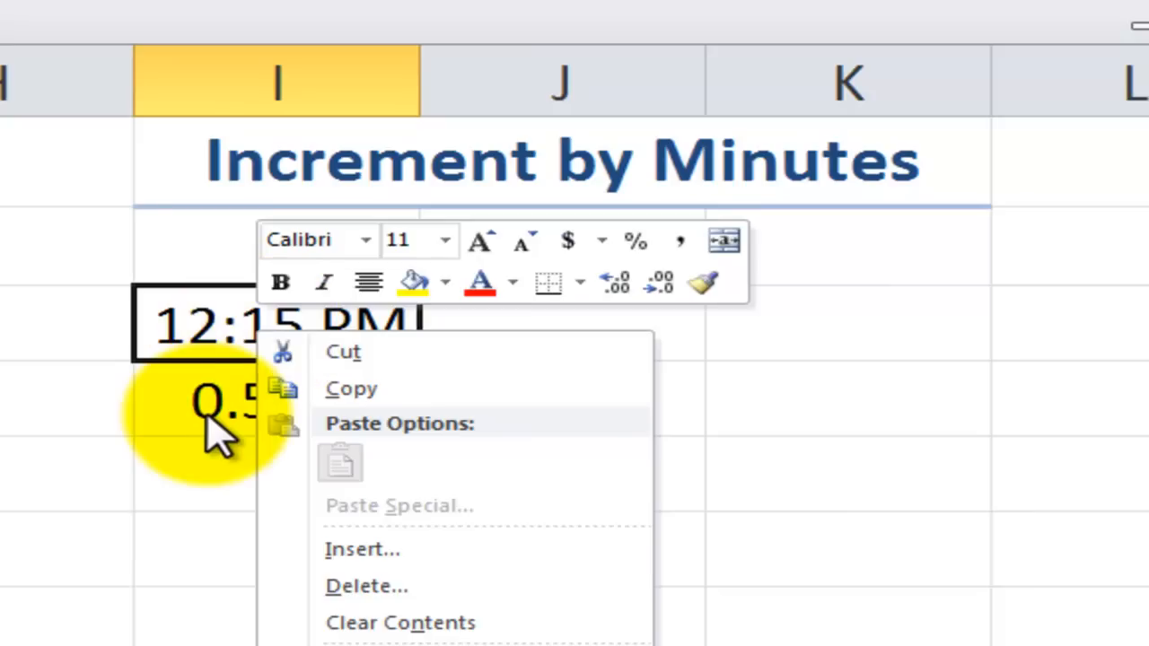
left_click(707, 296)
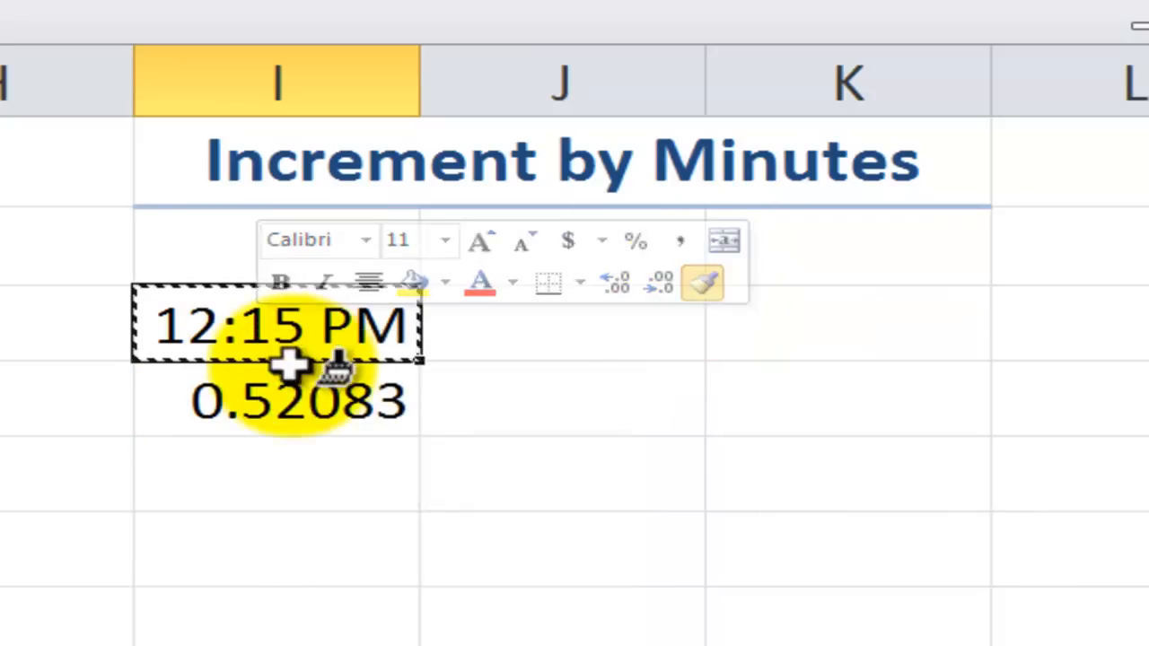
left_click(273, 401)
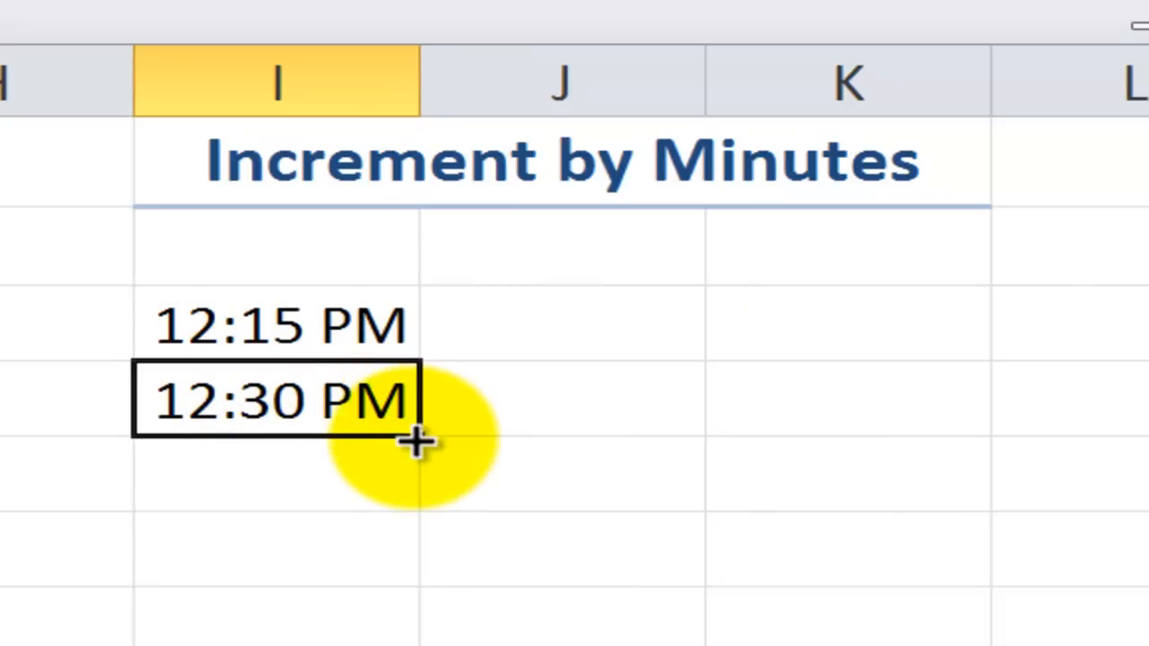
left_click_drag(416, 440, 295, 621)
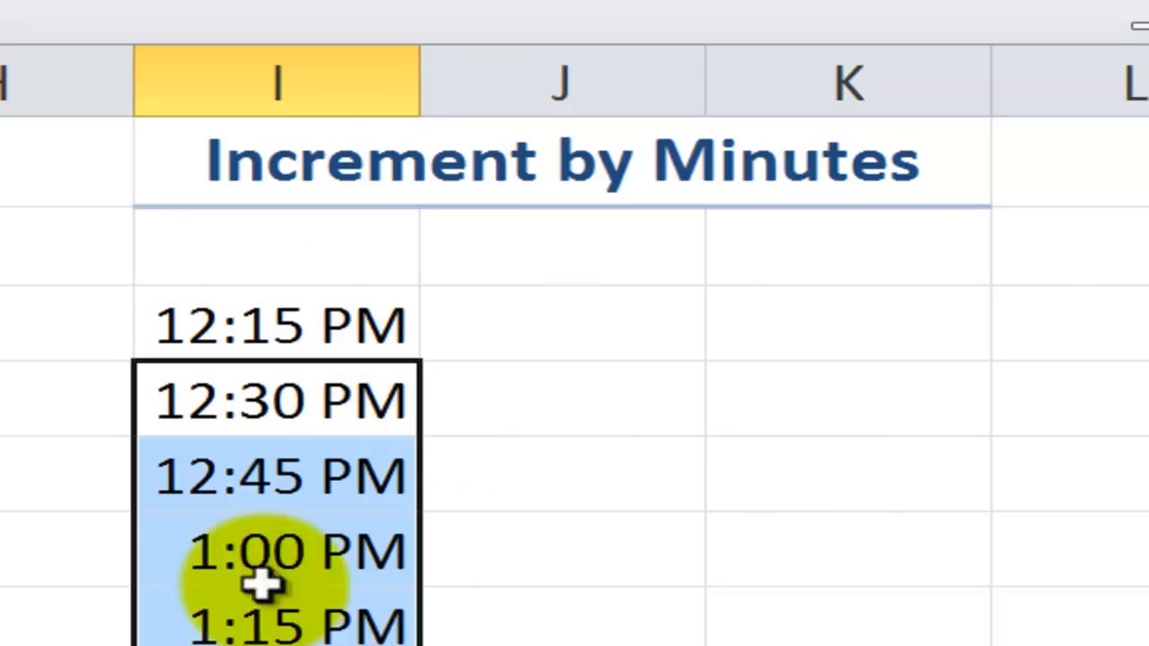
Step: Change the starting time in I3 to 1:45 PM
left_click(273, 316)
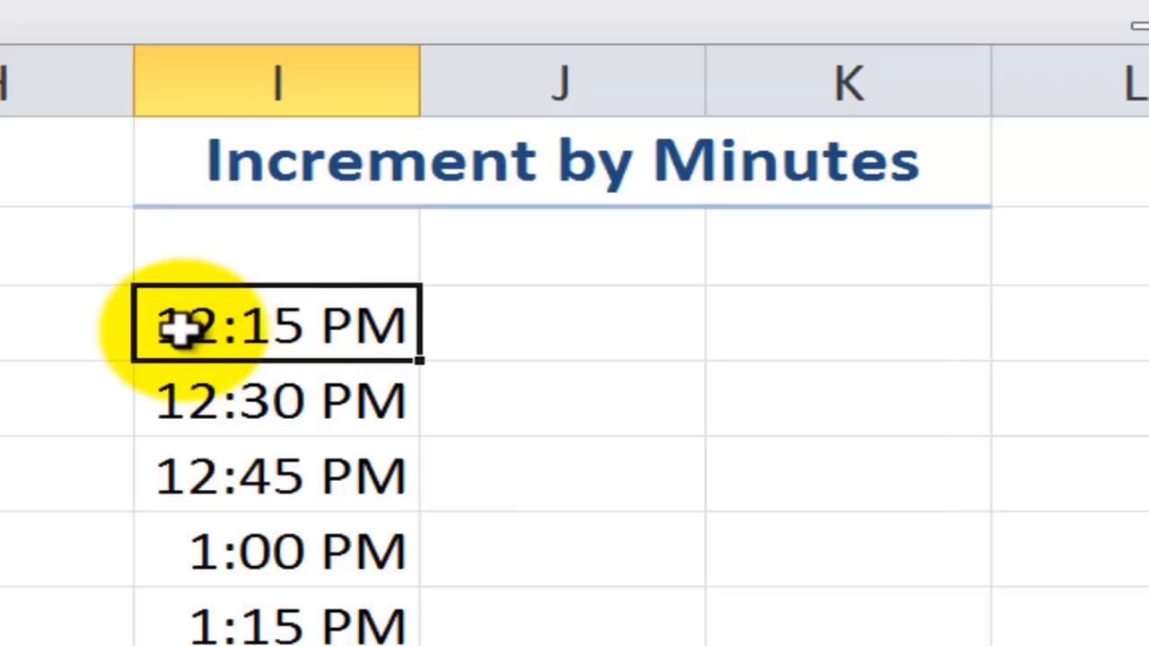
type("1:")
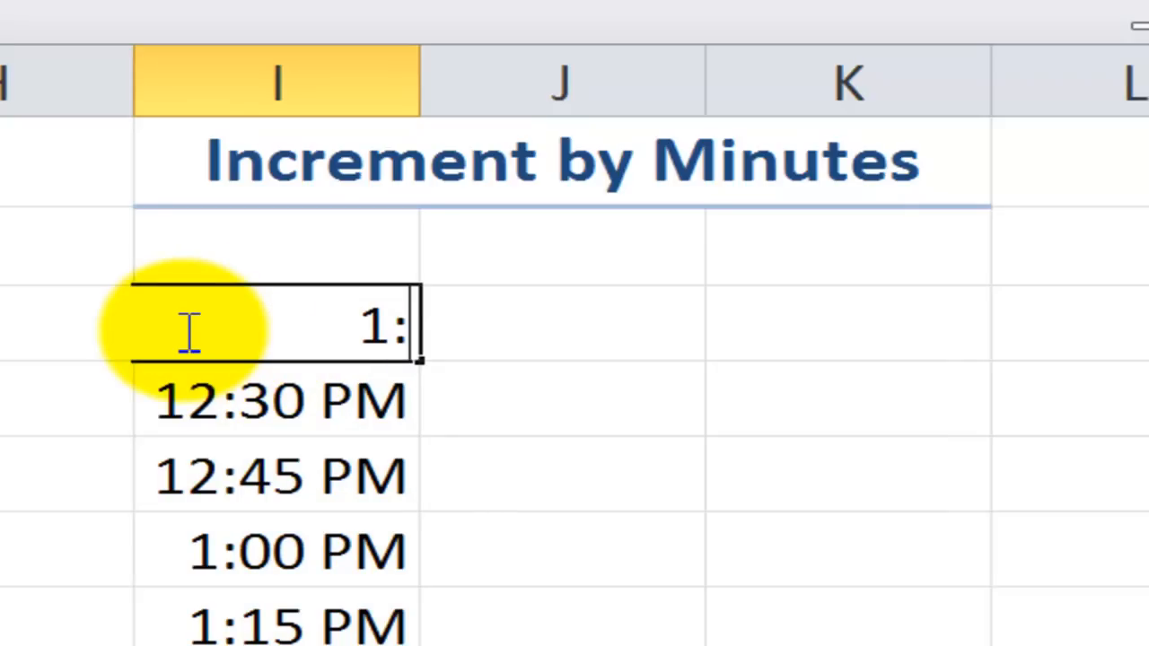
type("45 p")
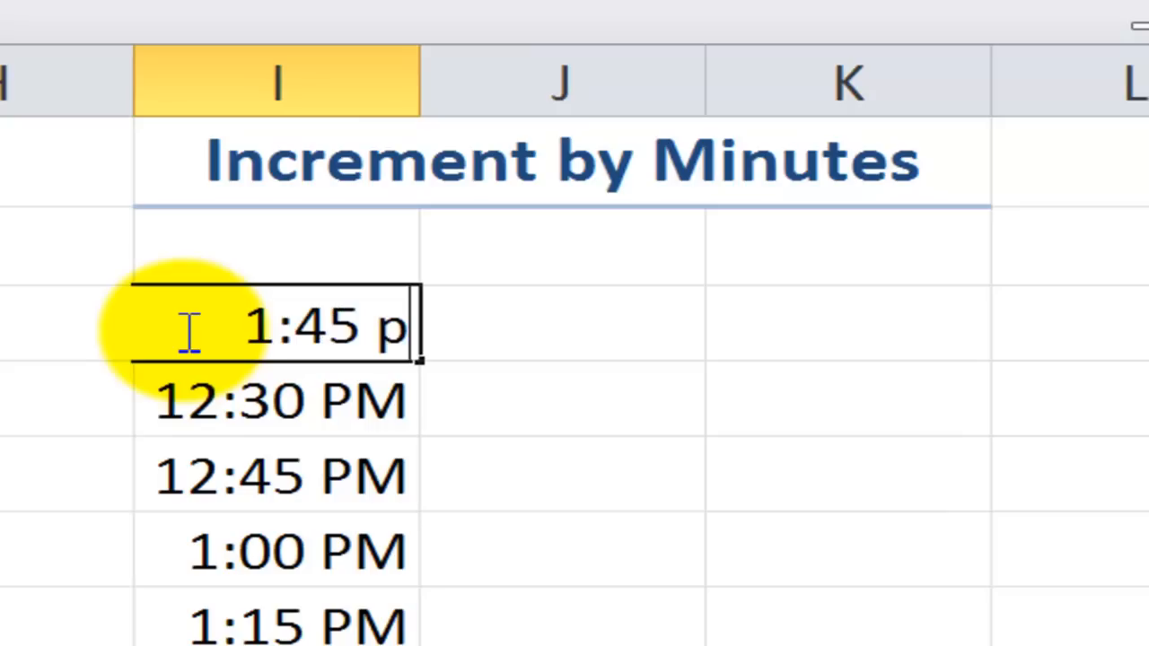
key("ctrl+Return")
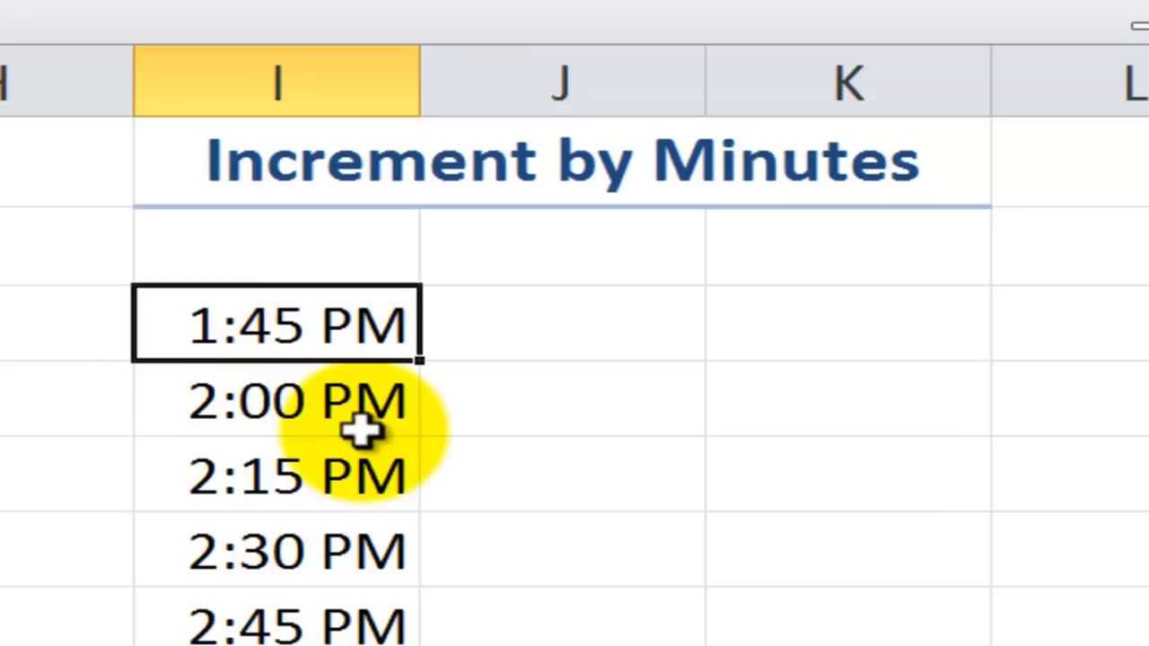
Step: Change the increment in the I4 formula to 25 minutes, =I3+25*(1/24/60), and AutoFill it down to I8
left_click(290, 401)
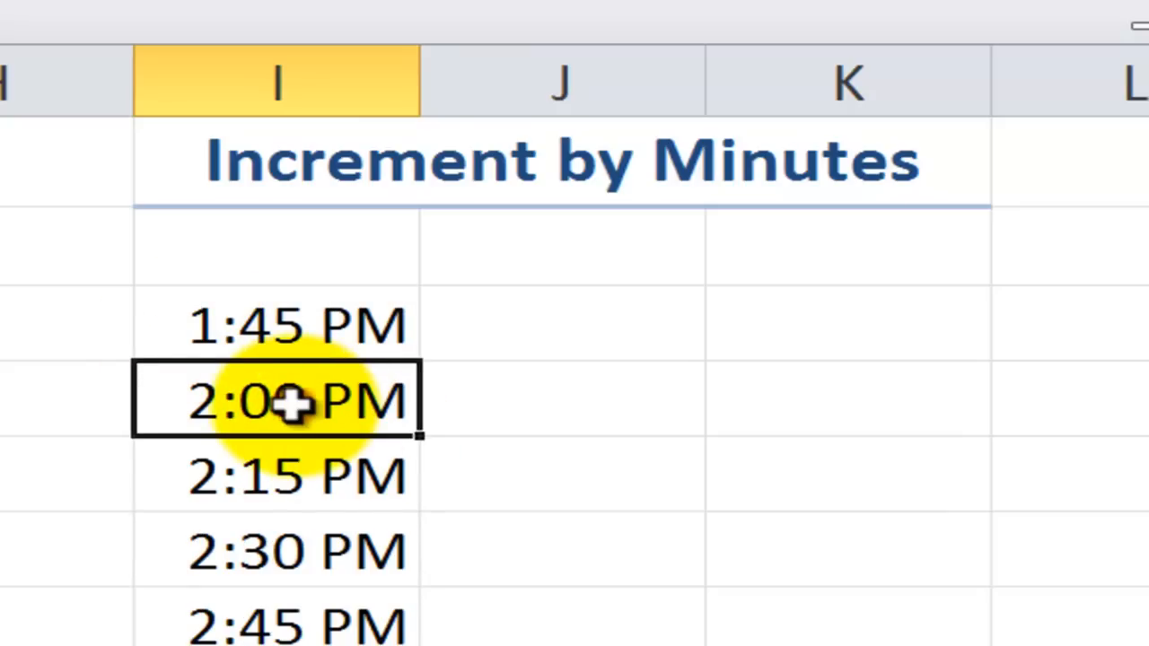
double_click(292, 403)
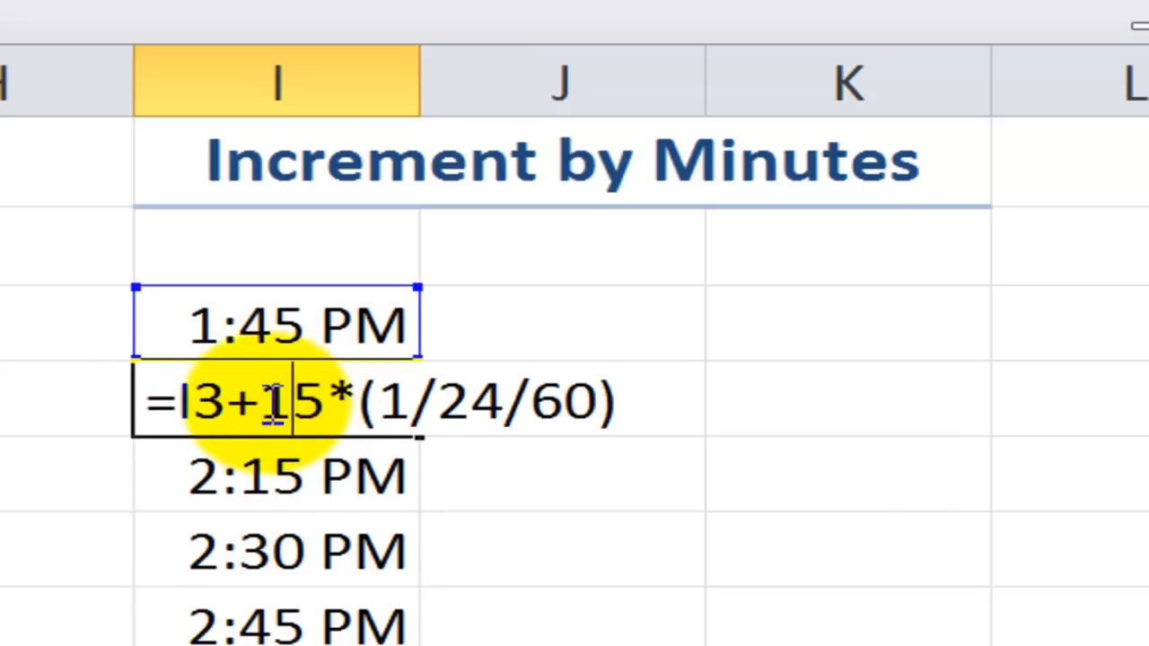
left_click_drag(268, 401, 276, 404)
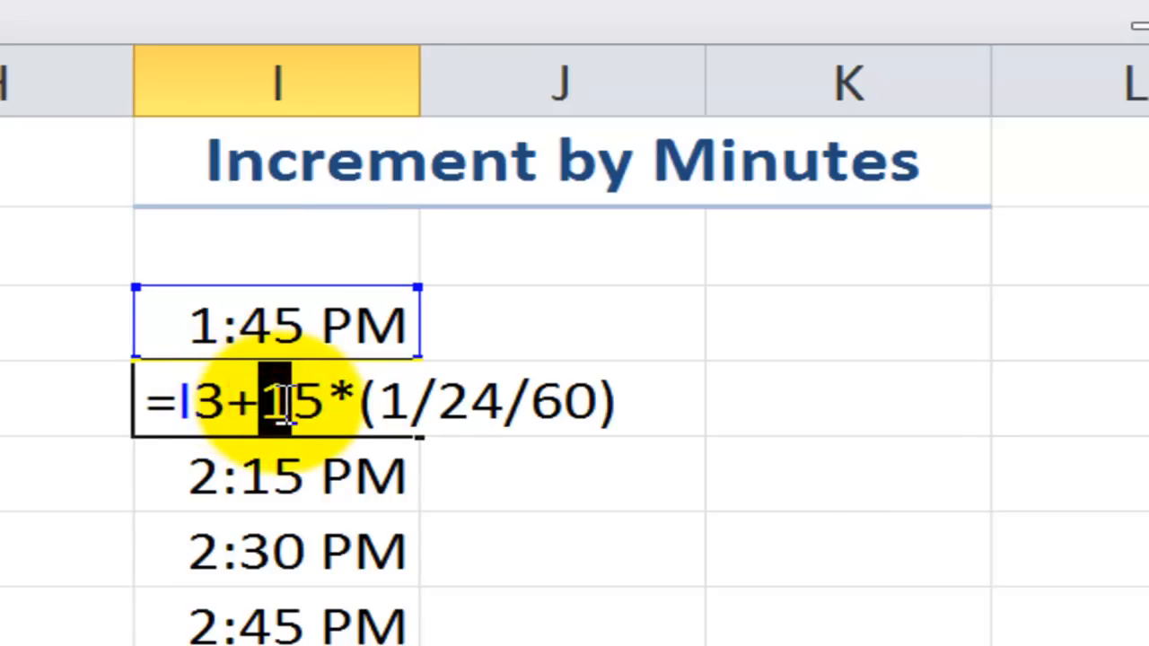
type("2")
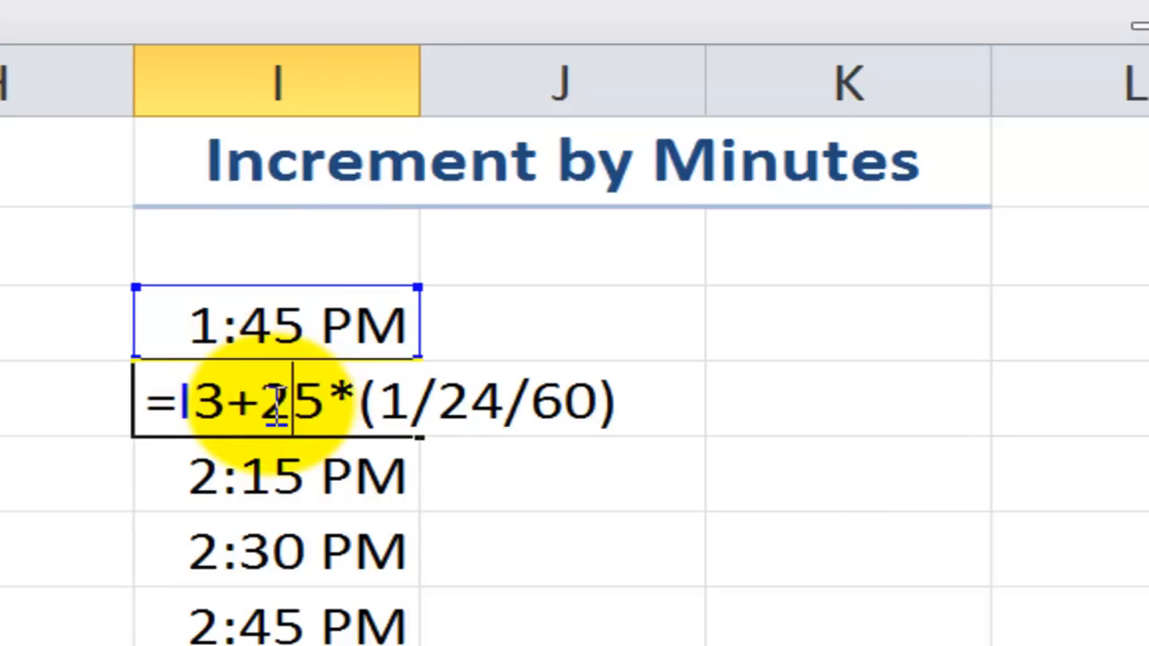
key("ctrl+Return")
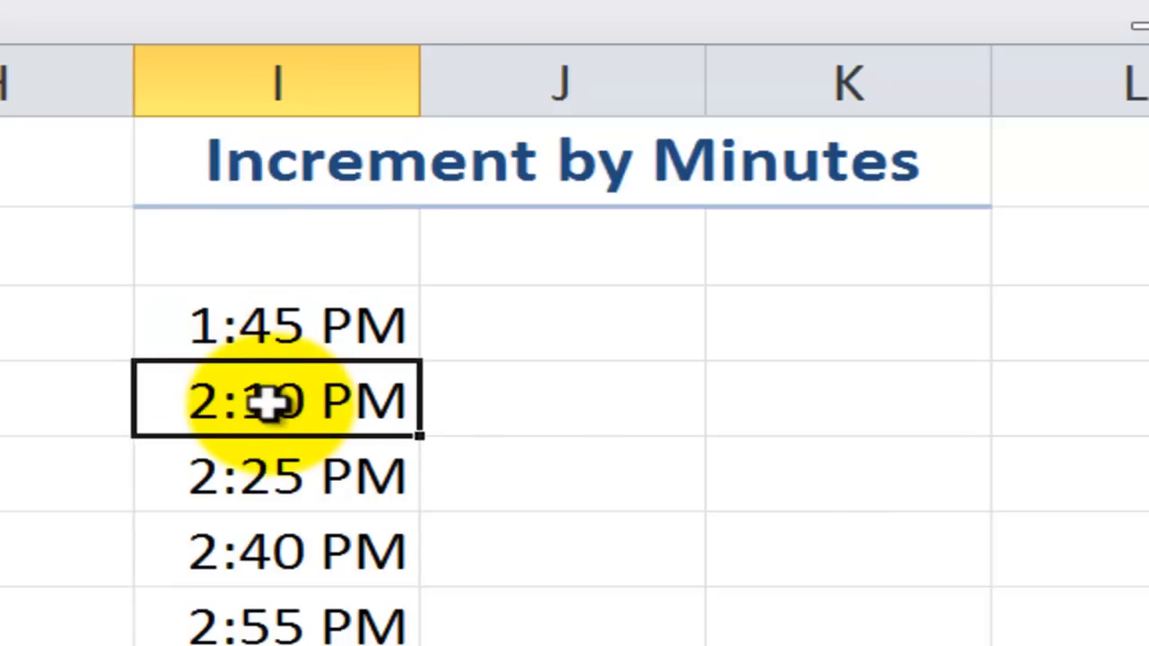
left_click_drag(422, 437, 424, 644)
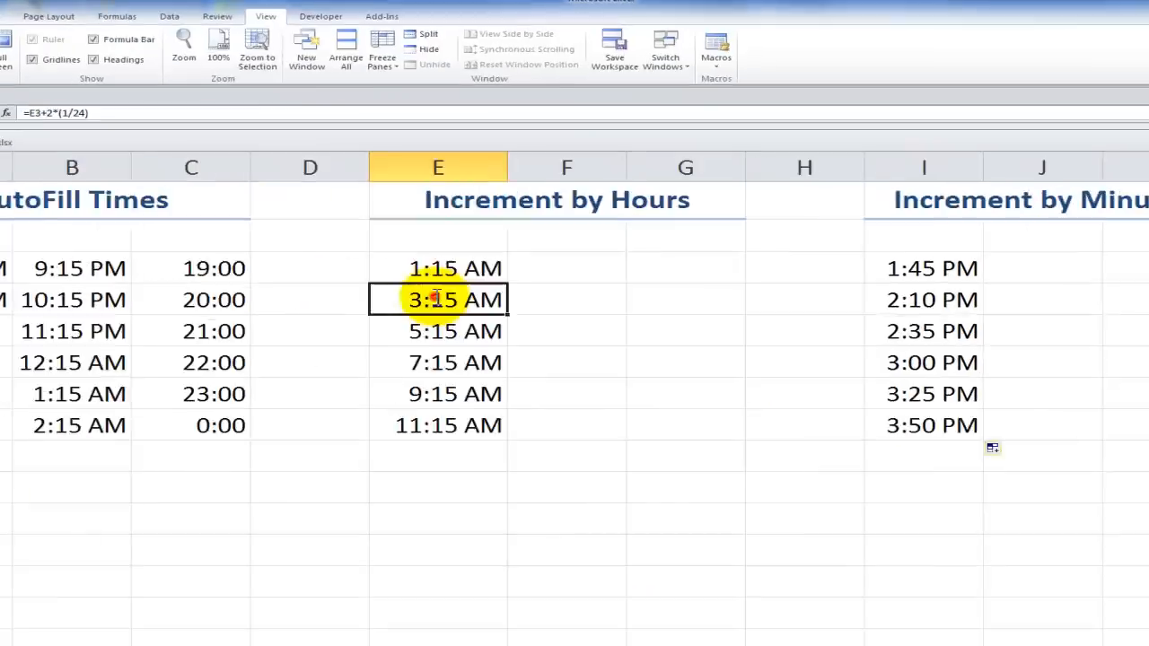
Step: Review the hour increment formula in E4 and the minute increment formula in I4 without changing them
double_click(548, 290)
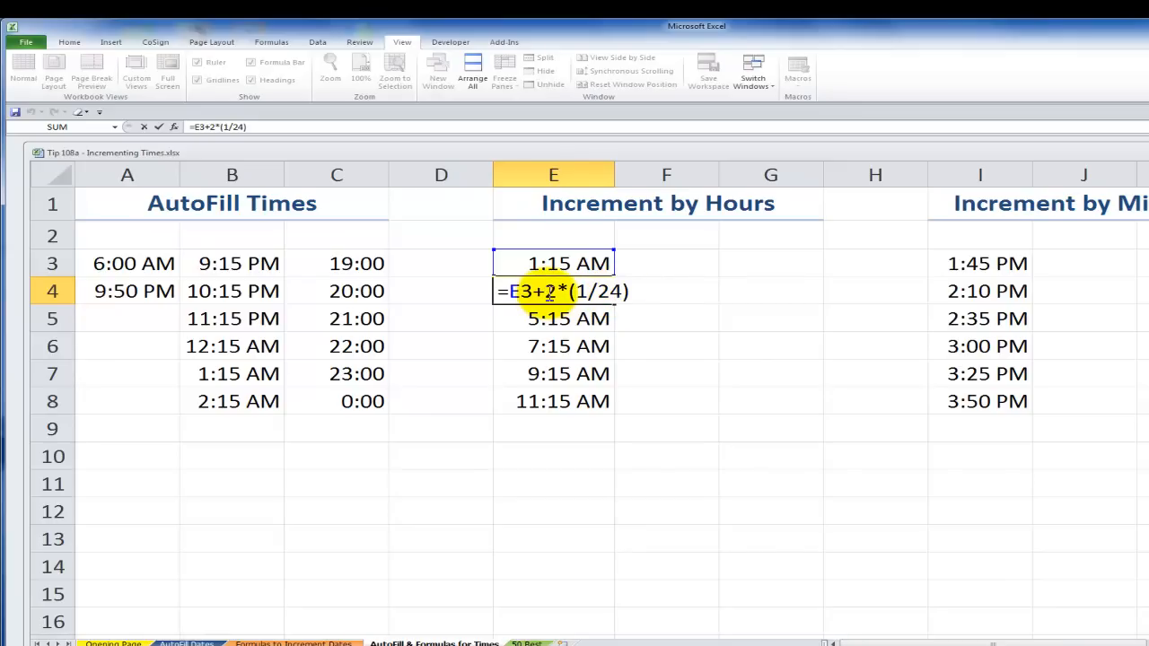
key("Escape")
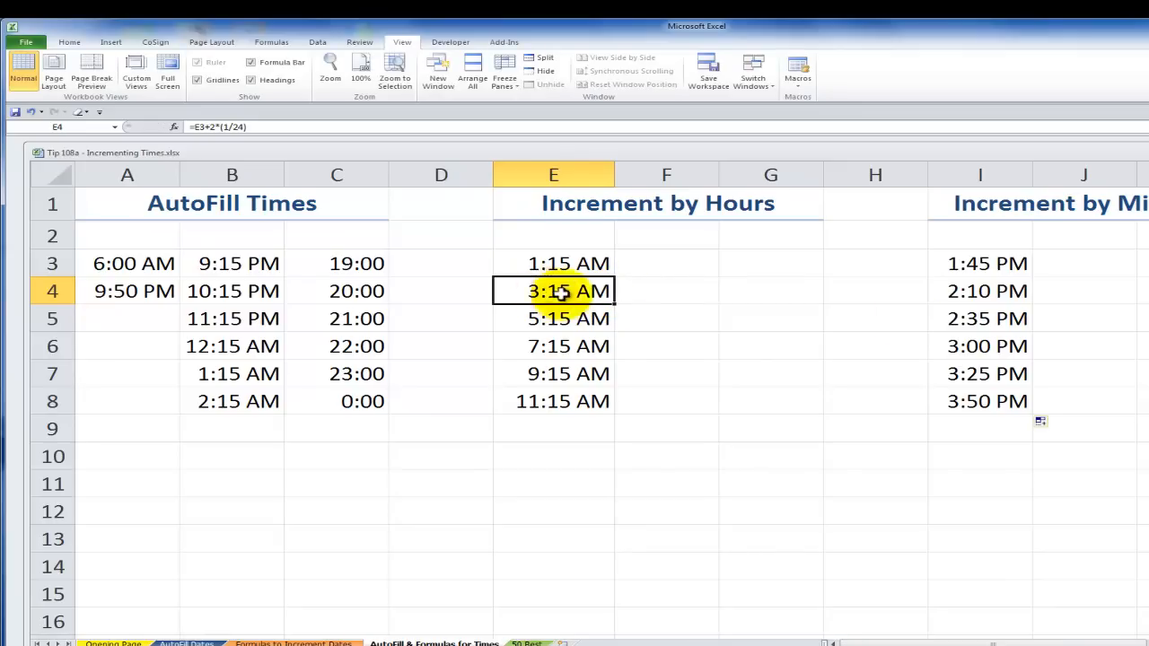
double_click(985, 291)
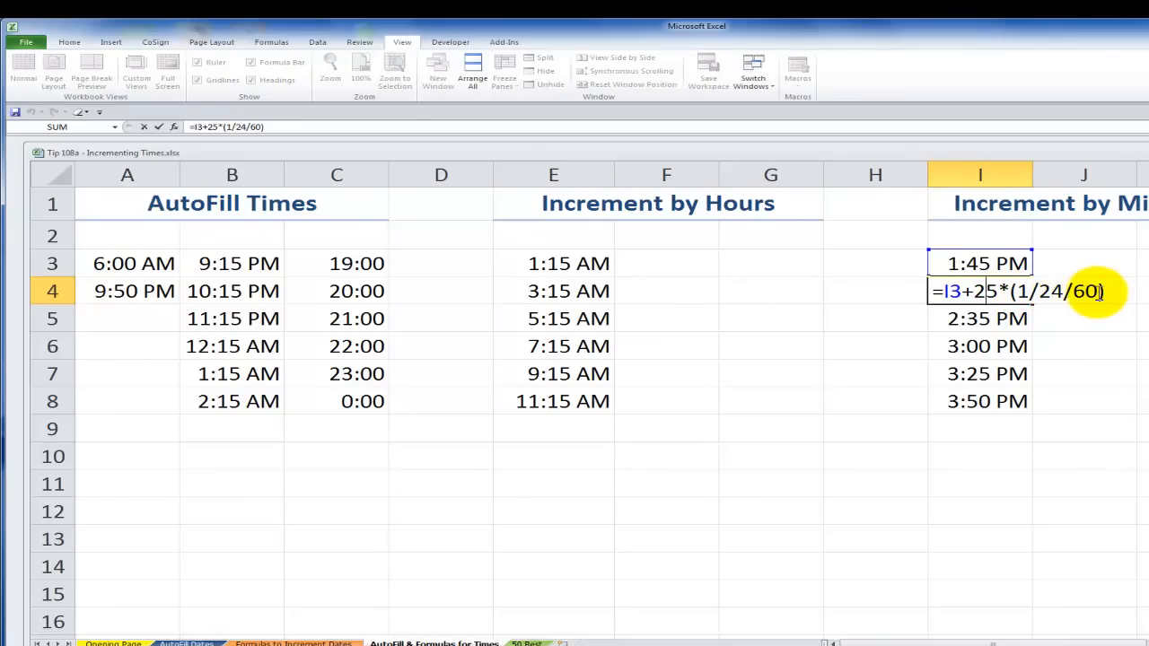
key("ctrl+Return")
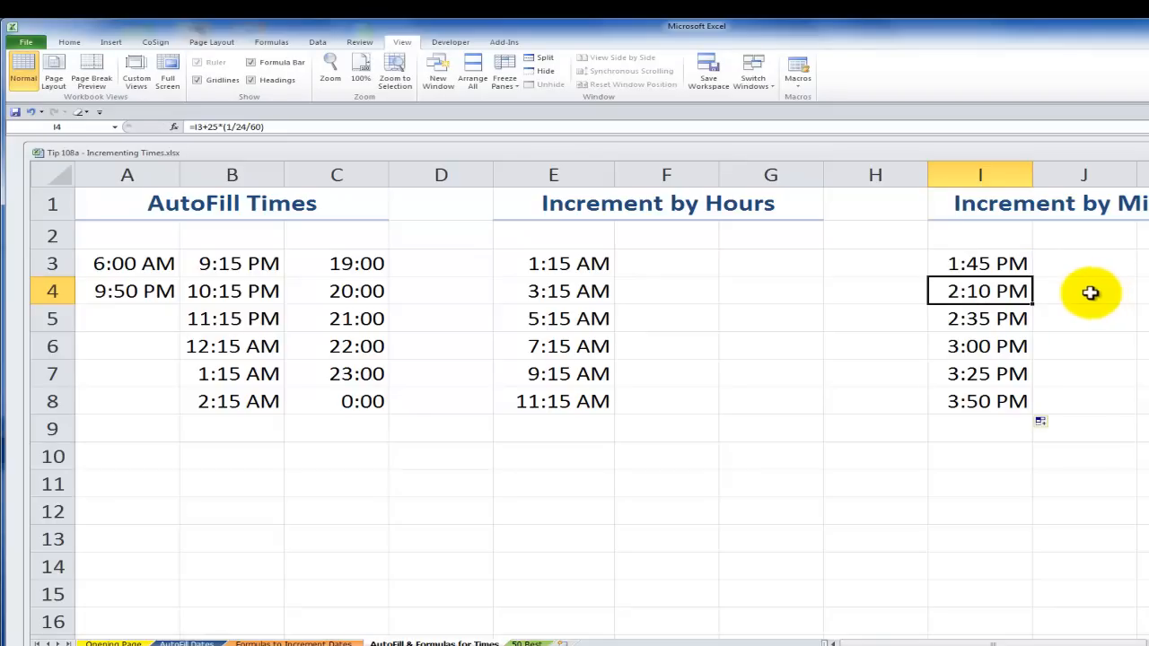
Step: AutoFill the time in A4 down to A7 in one-hour increments
left_click(158, 293)
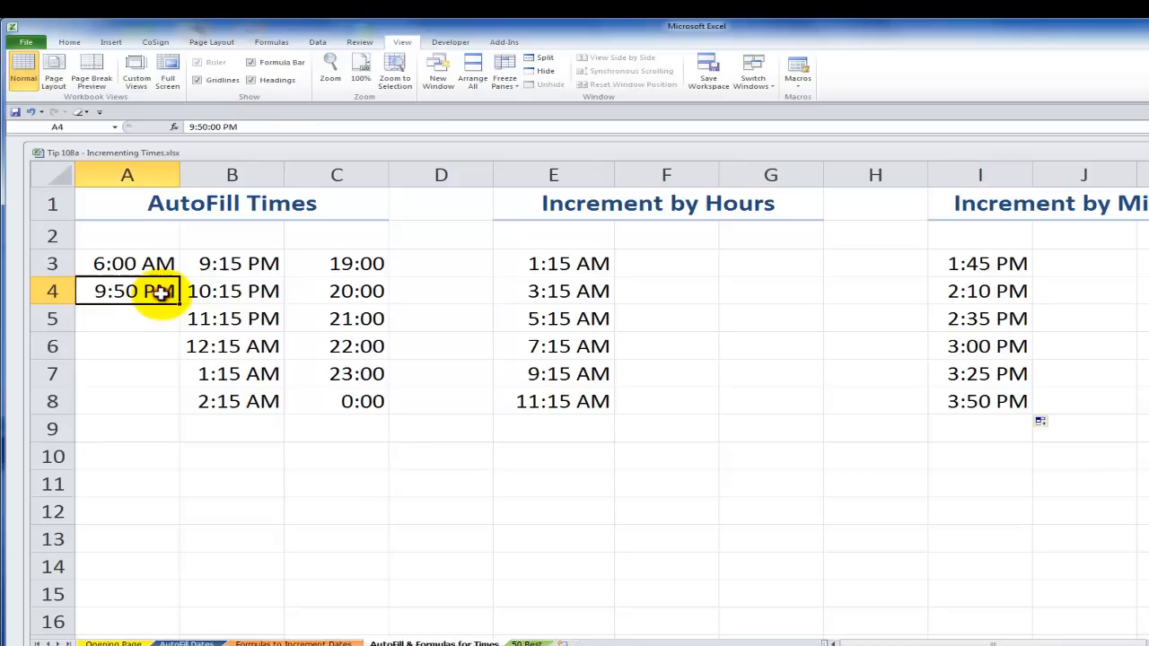
left_click_drag(178, 306, 161, 397)
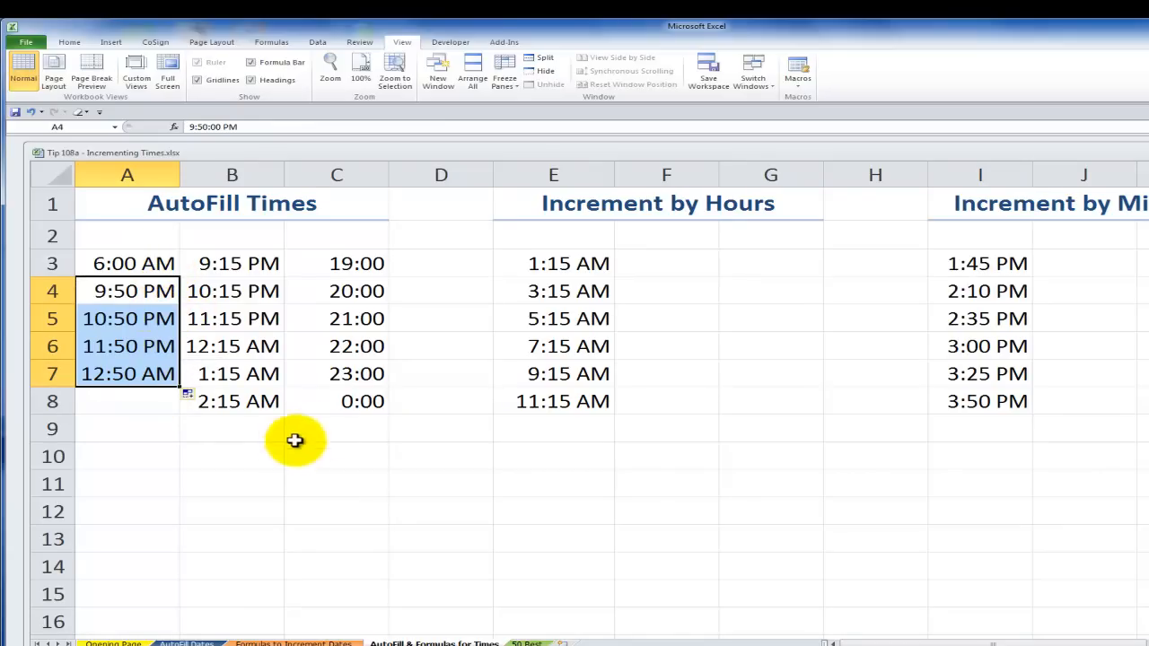
Step: Enter the time 3:15 a in cell C10, with a space before the a
left_click(327, 456)
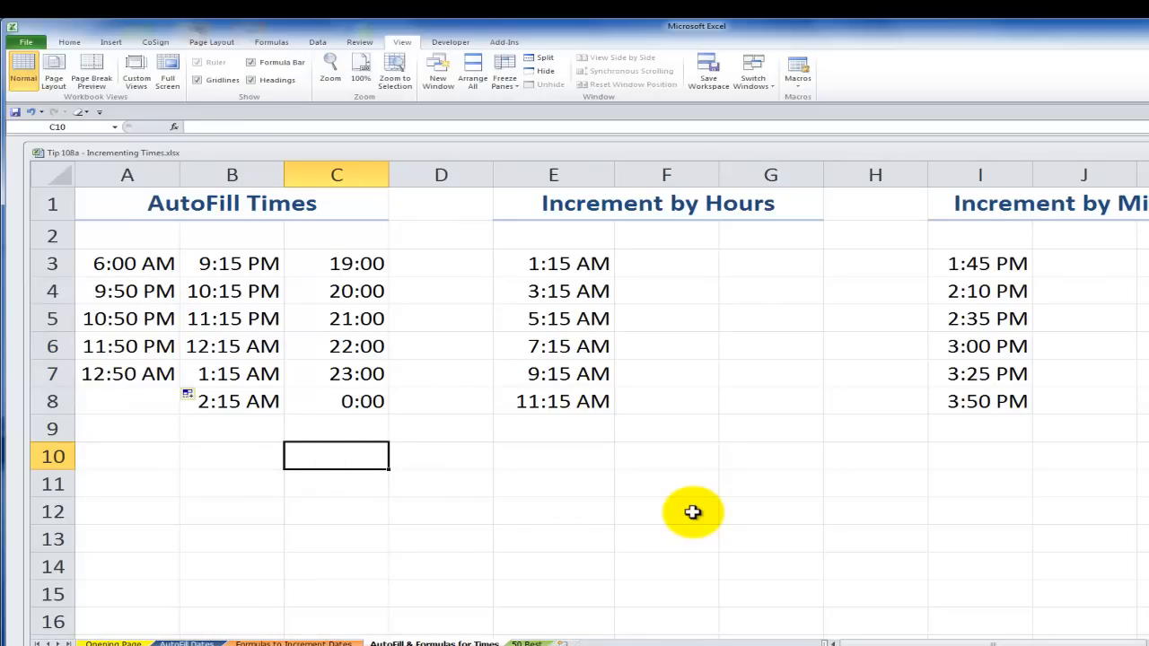
type("3")
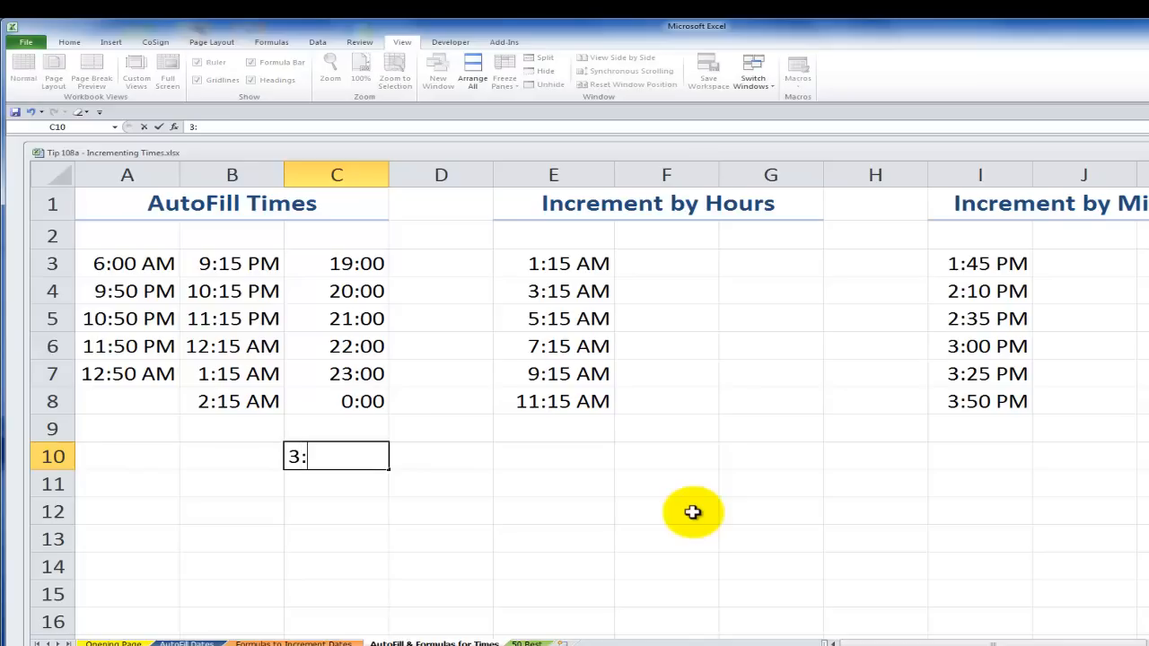
type(":15 a")
key("ctrl+Return")
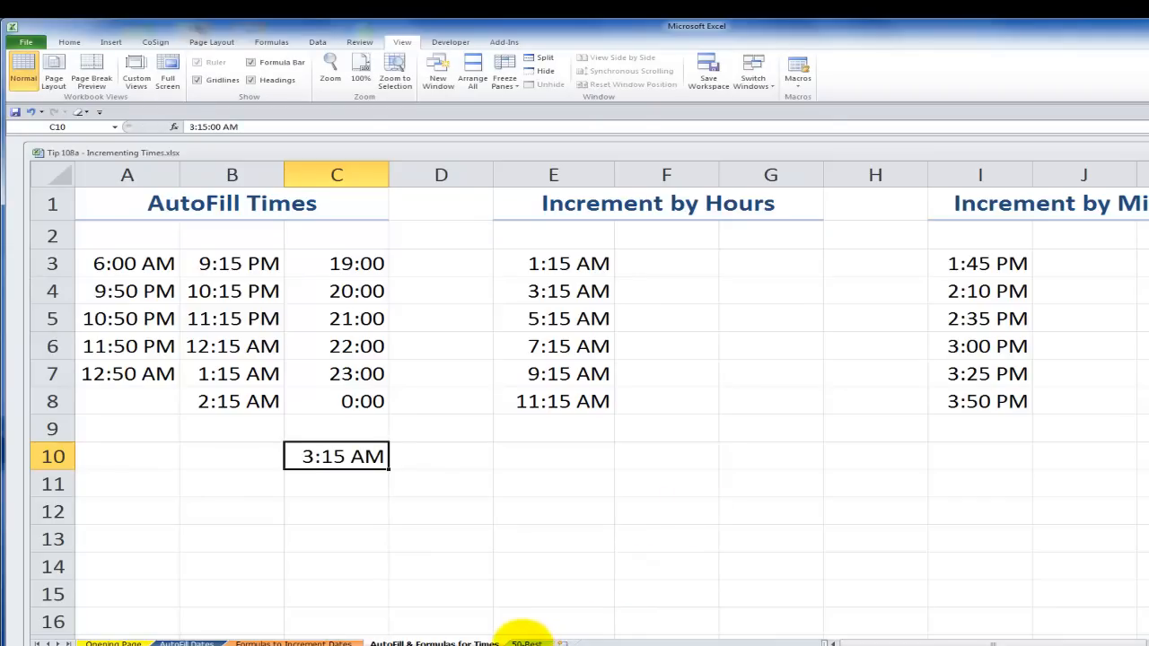
Step: Show the 50 Best worksheet and select cell B4 below the online store link
left_click(527, 643)
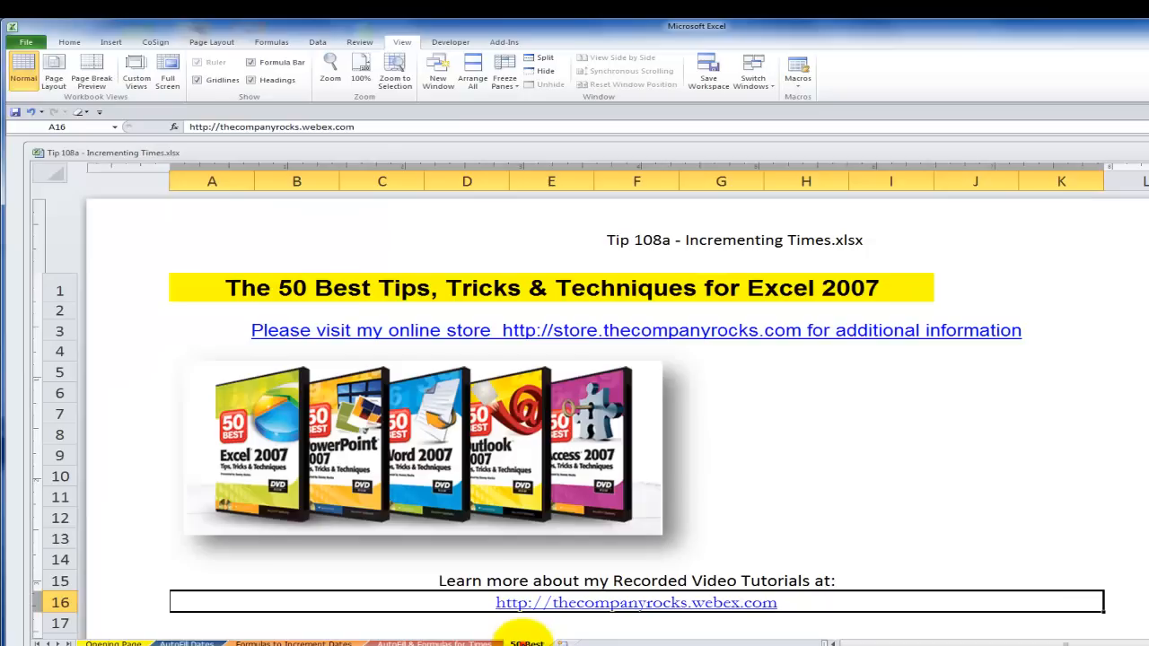
left_click(260, 351)
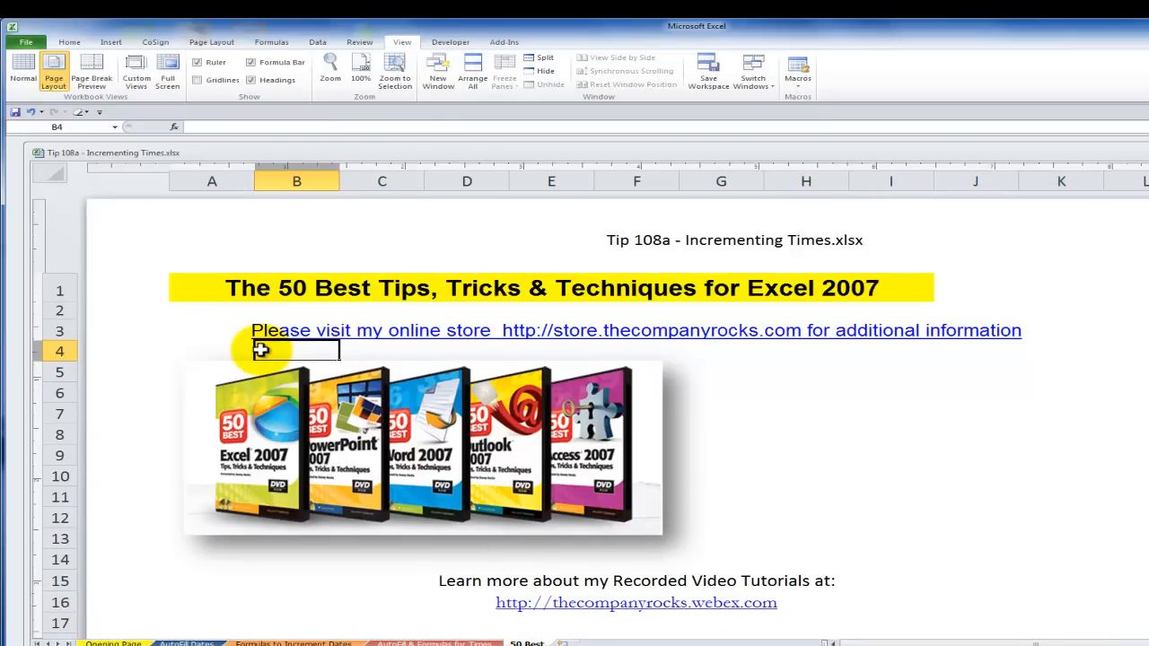